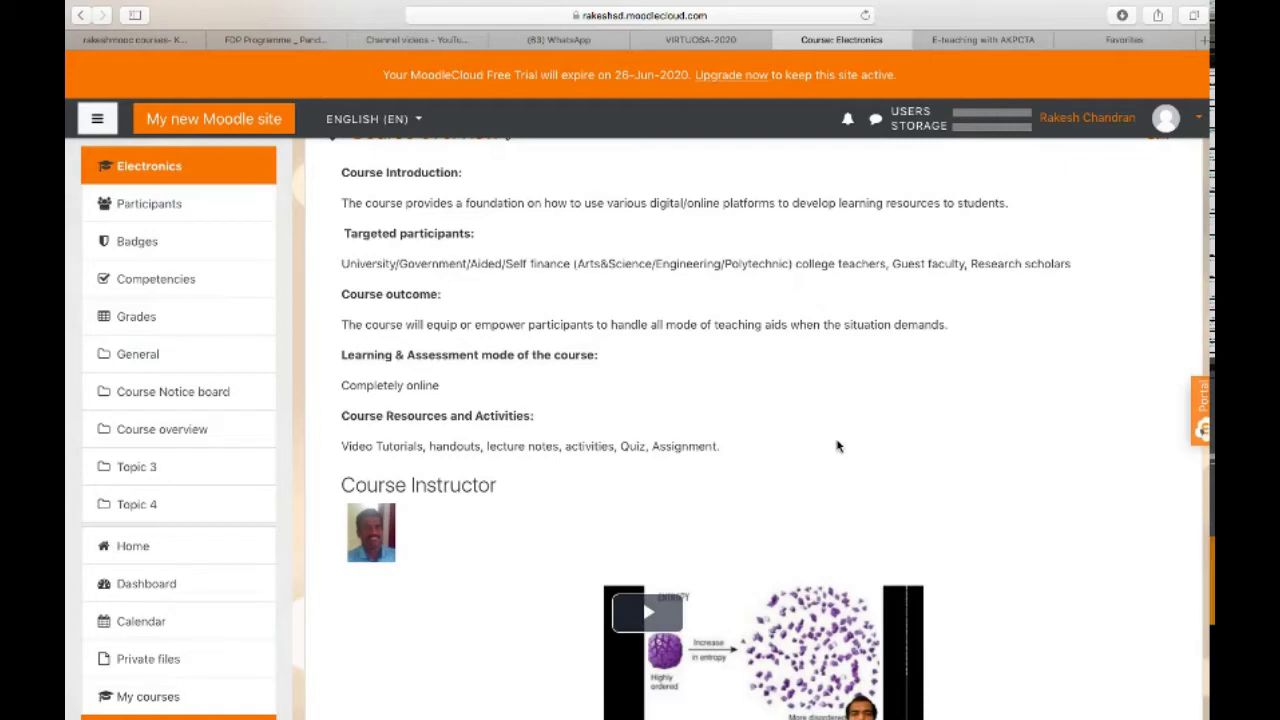
# Step: Look at the Discussion forum section of the E-teaching with AKPCTA course as a reference
pyautogui.click(1012, 40)
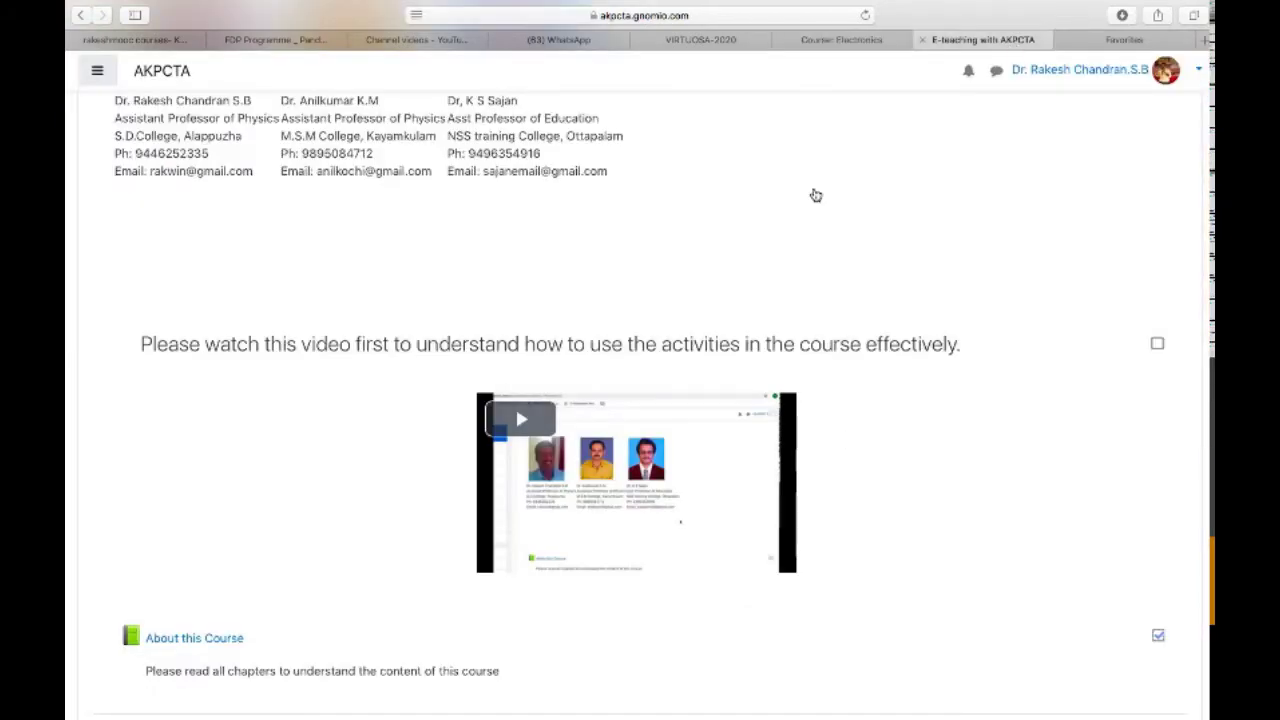
pyautogui.scroll(10, 709, 380)
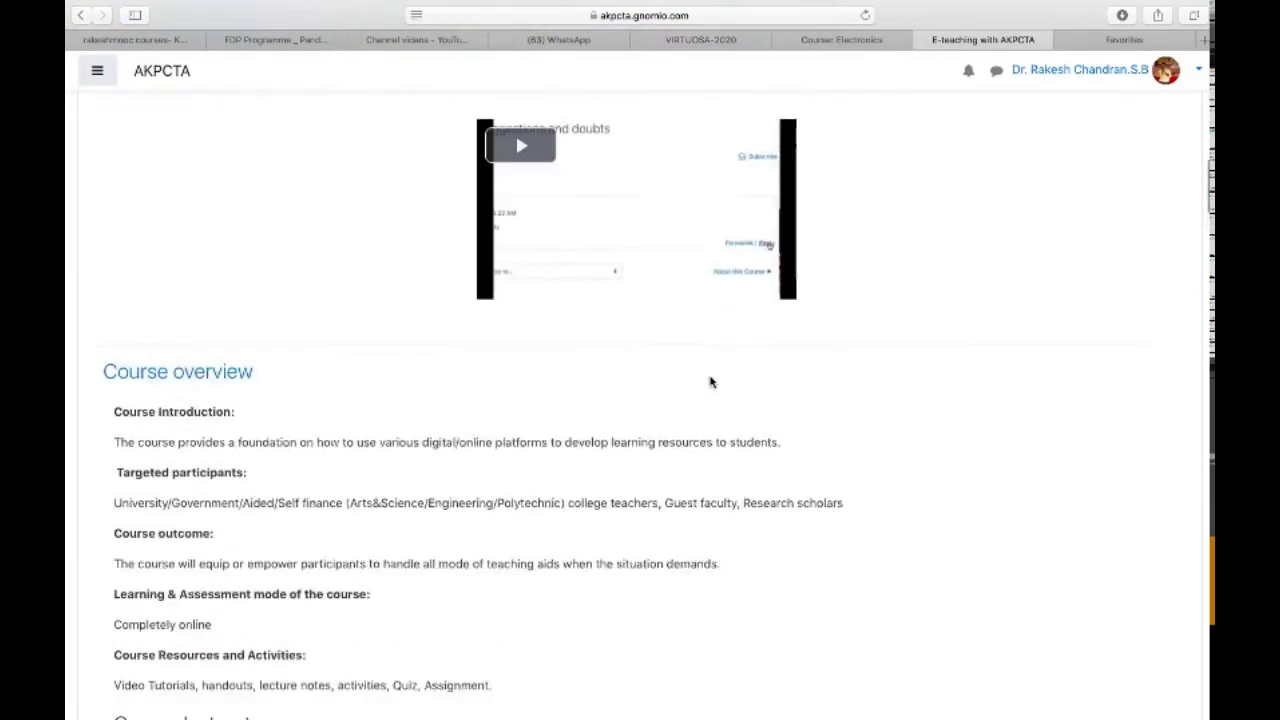
pyautogui.scroll(5, 709, 380)
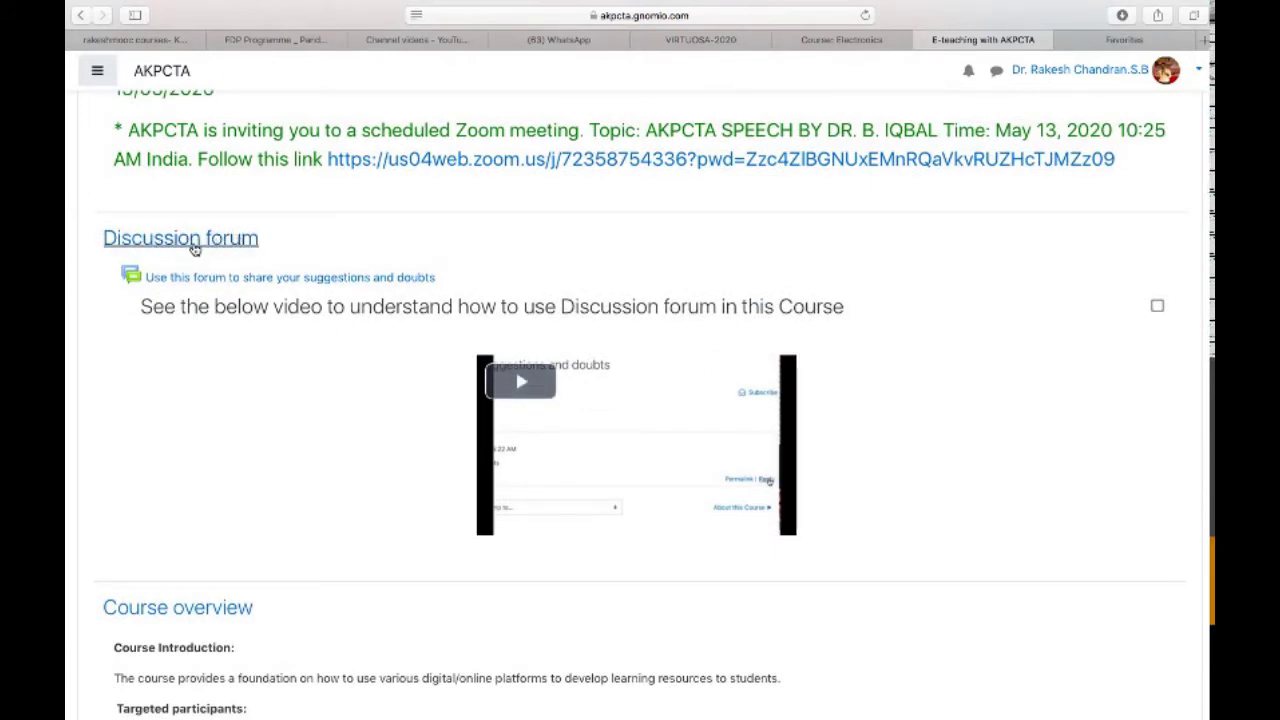
# Step: Return to the Electronics course and rename the Topic 3 section as Discussion Forum
pyautogui.click(875, 42)
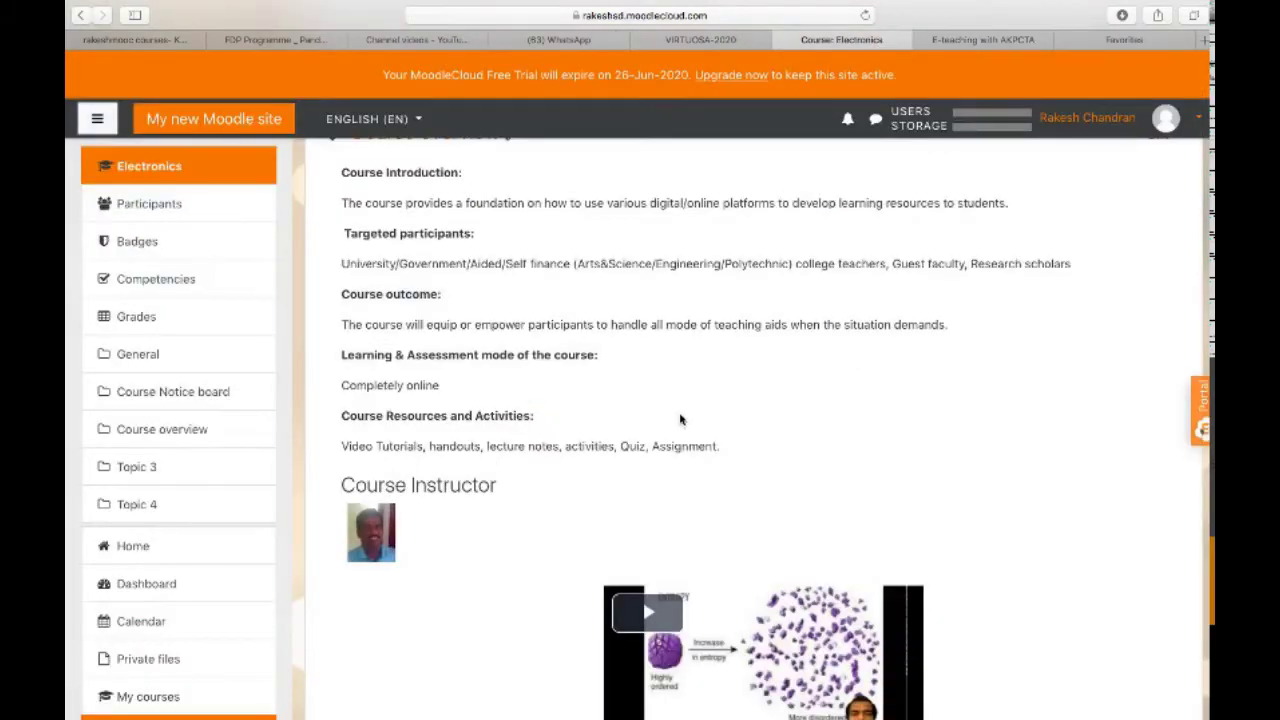
pyautogui.scroll(-5, 679, 419)
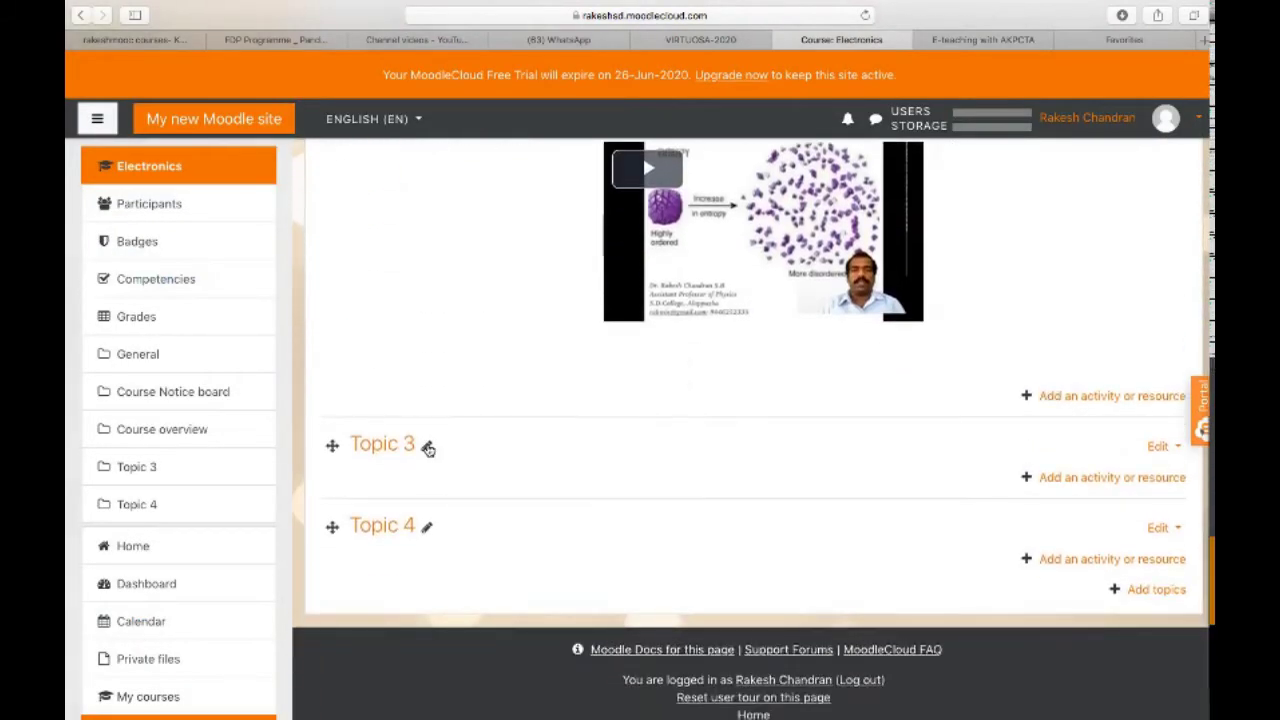
pyautogui.click(428, 449)
pyautogui.write('Disc')
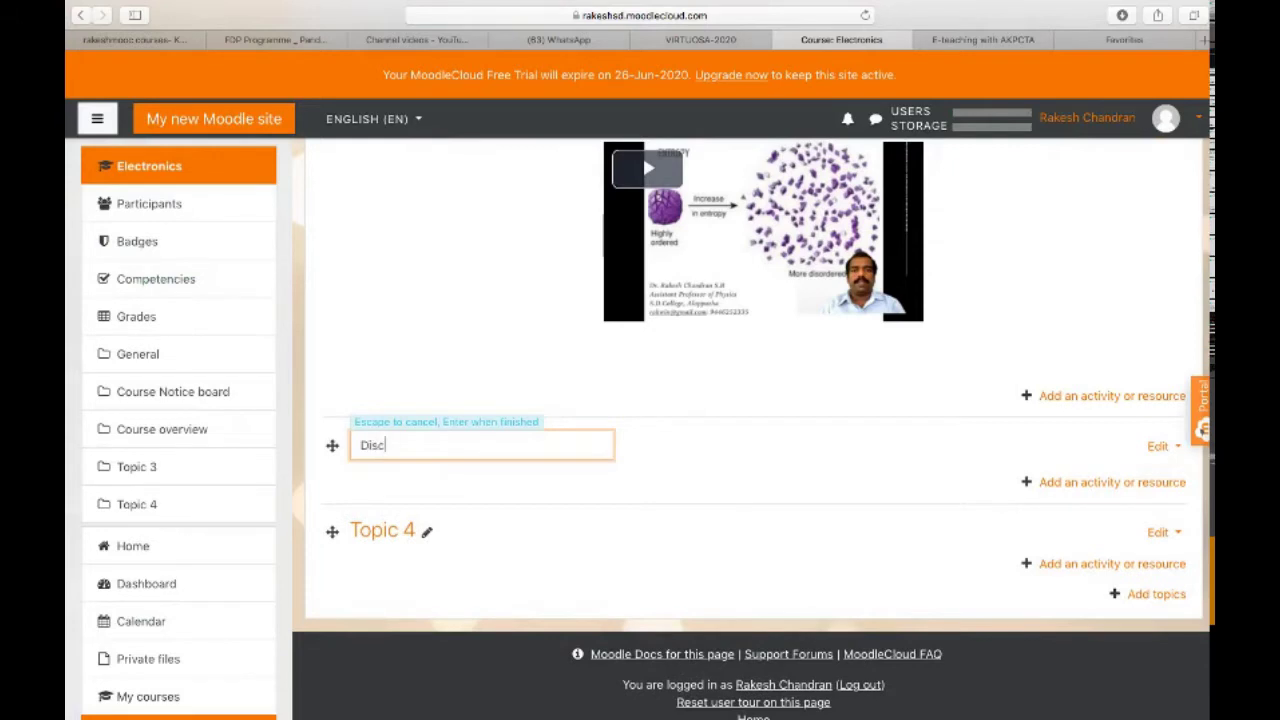
pyautogui.write('ussion Fo')
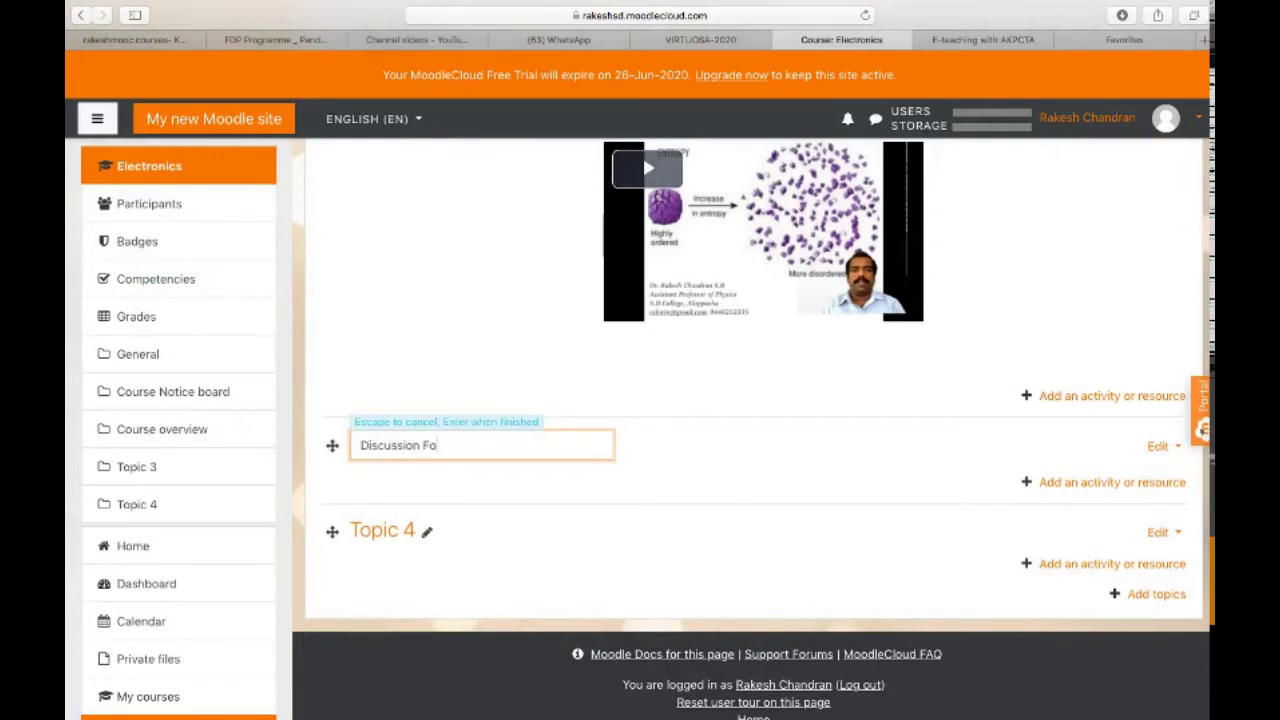
pyautogui.write('rum')
pyautogui.press('Return')
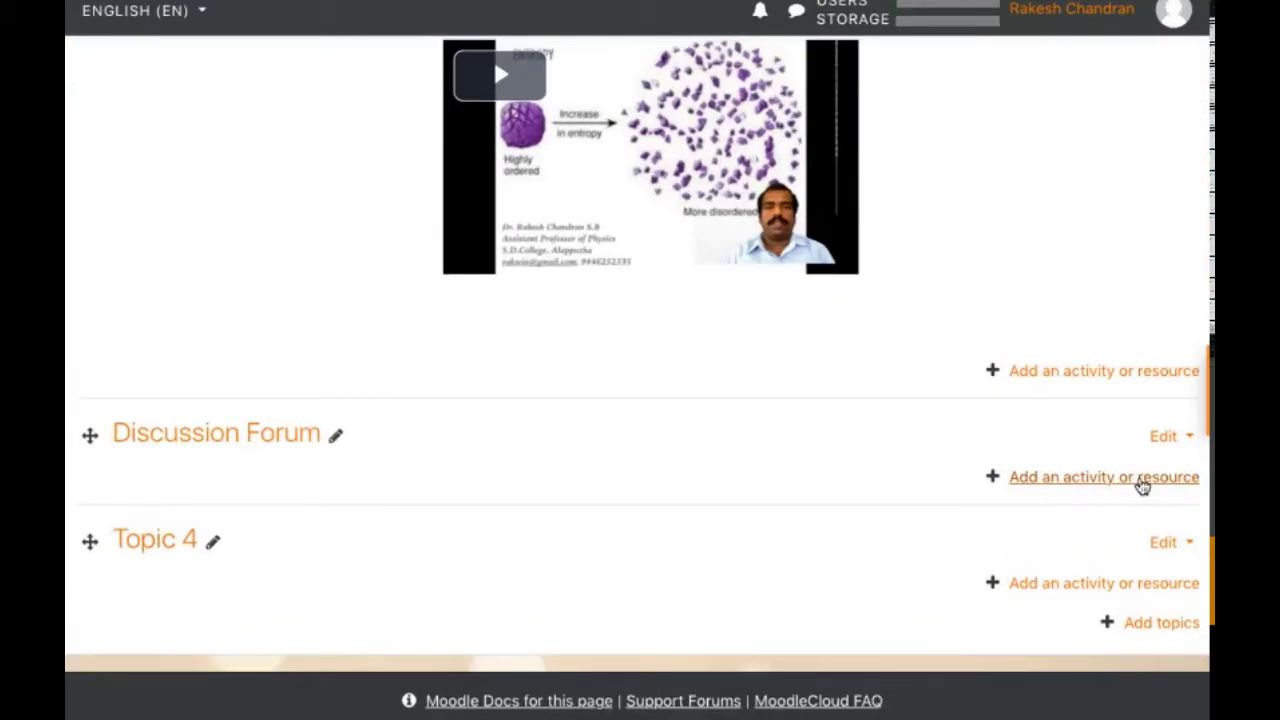
# Step: Open the activity and resource chooser for the Discussion Forum section and review the available activities and resources
pyautogui.click(1142, 485)
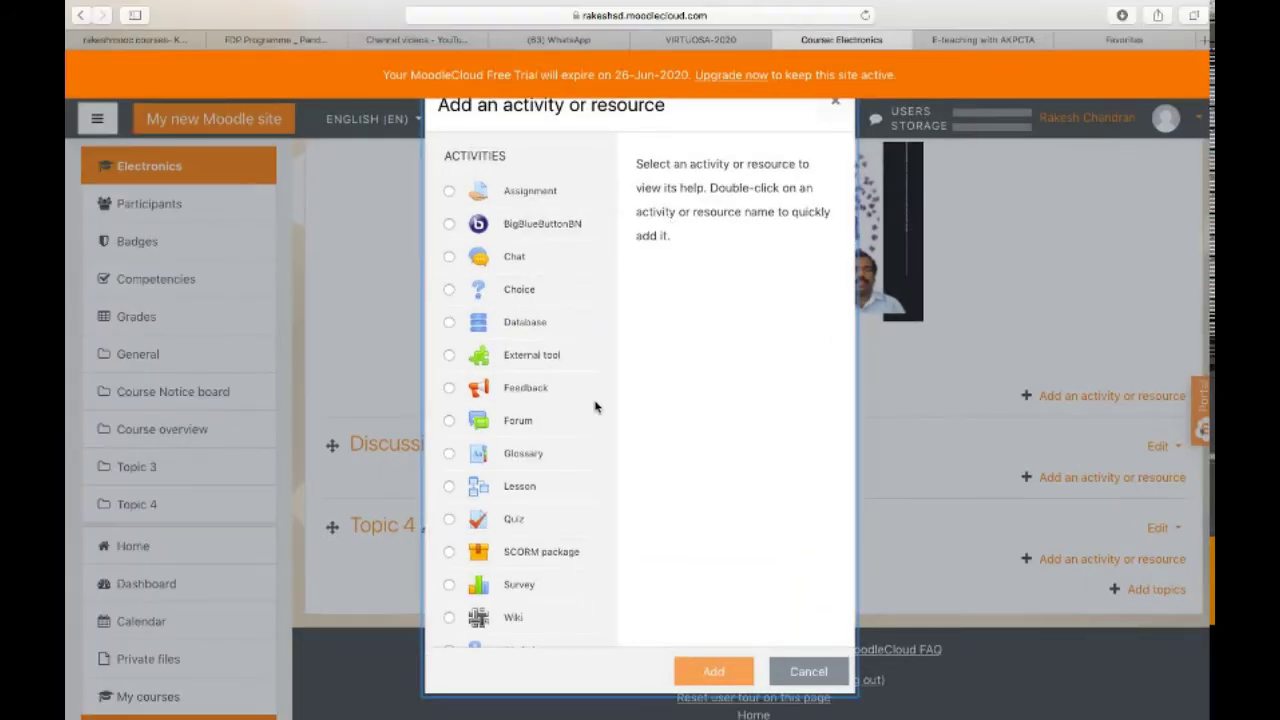
pyautogui.scroll(-5, 536, 453)
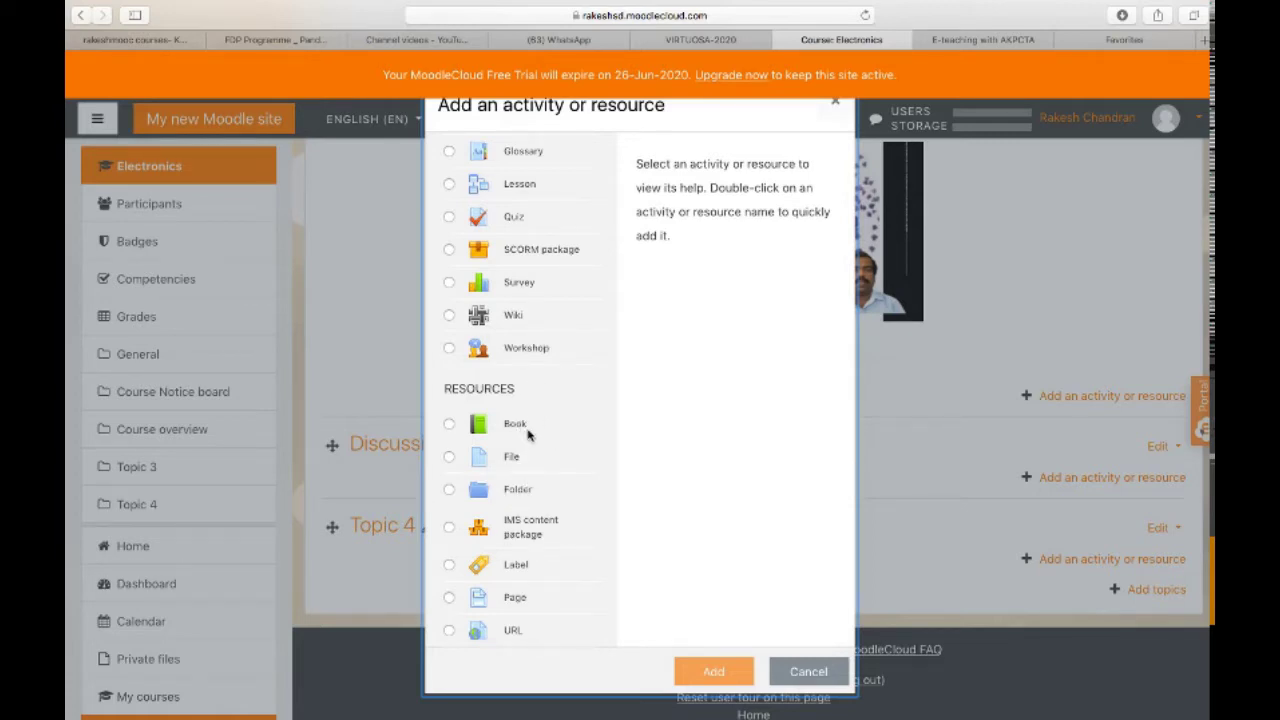
pyautogui.scroll(8, 539, 424)
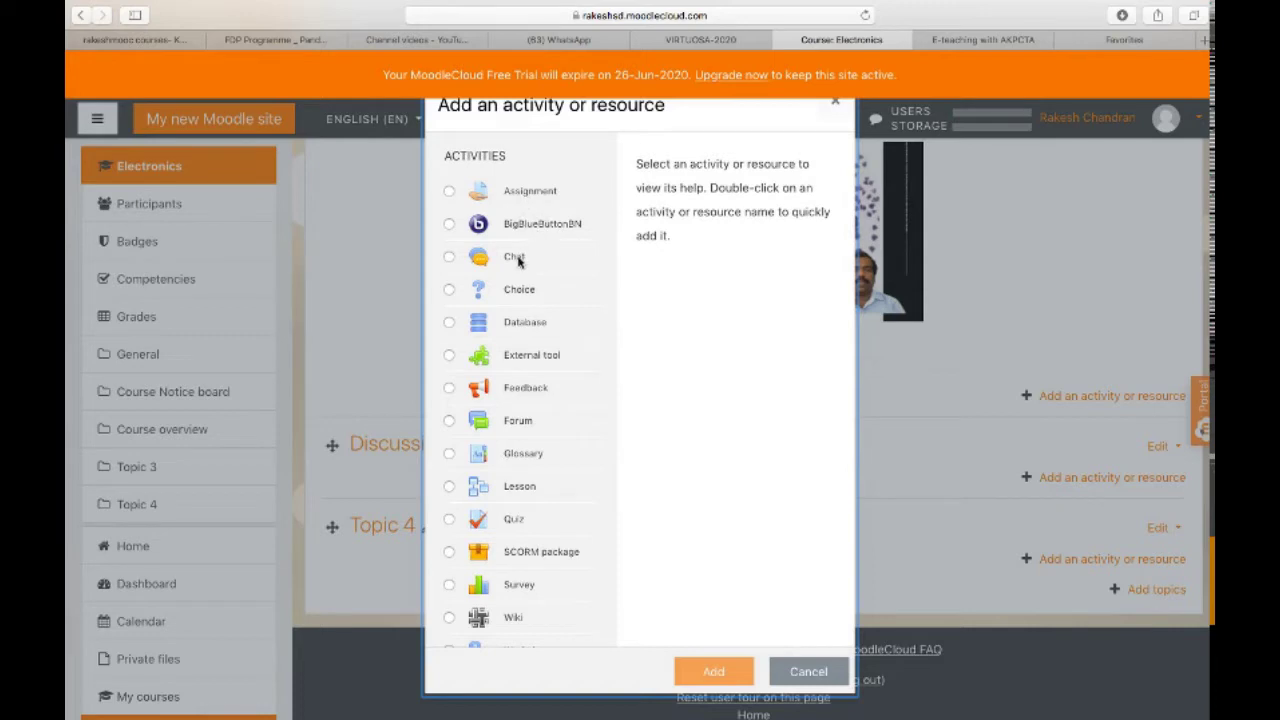
pyautogui.scroll(-2, 529, 428)
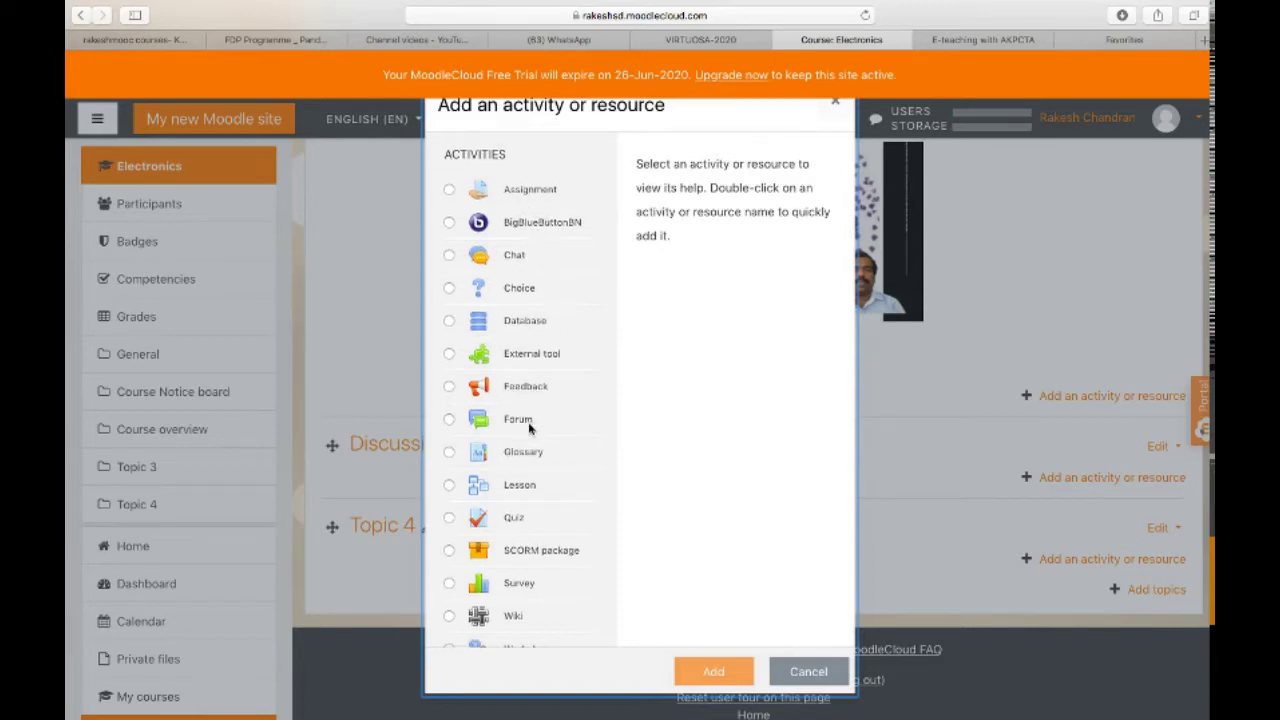
pyautogui.scroll(-1, 529, 428)
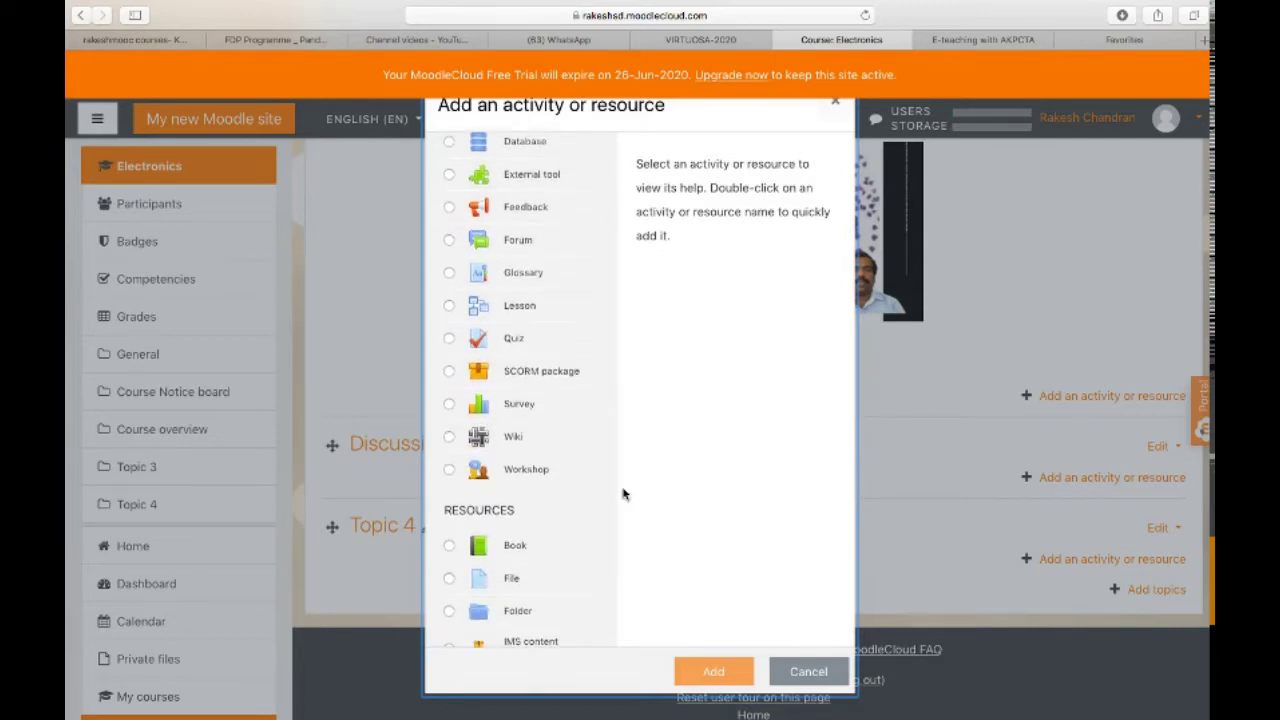
pyautogui.scroll(3, 539, 297)
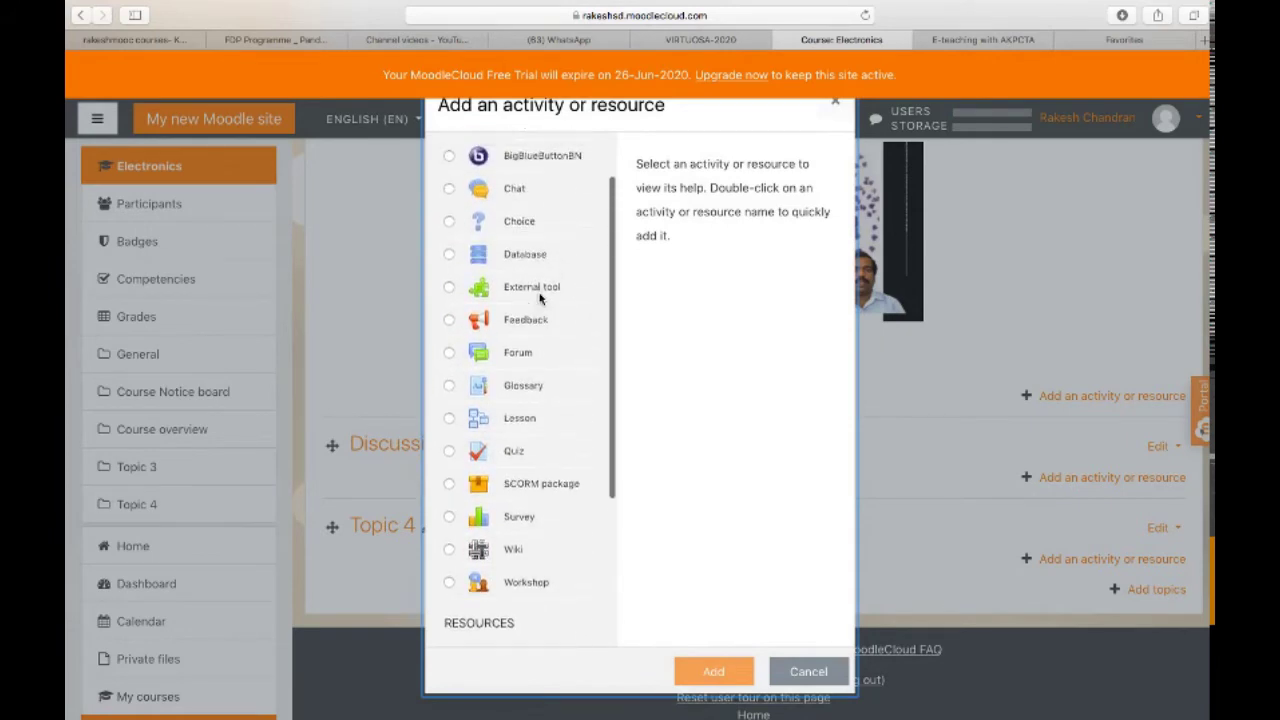
pyautogui.scroll(-4, 539, 297)
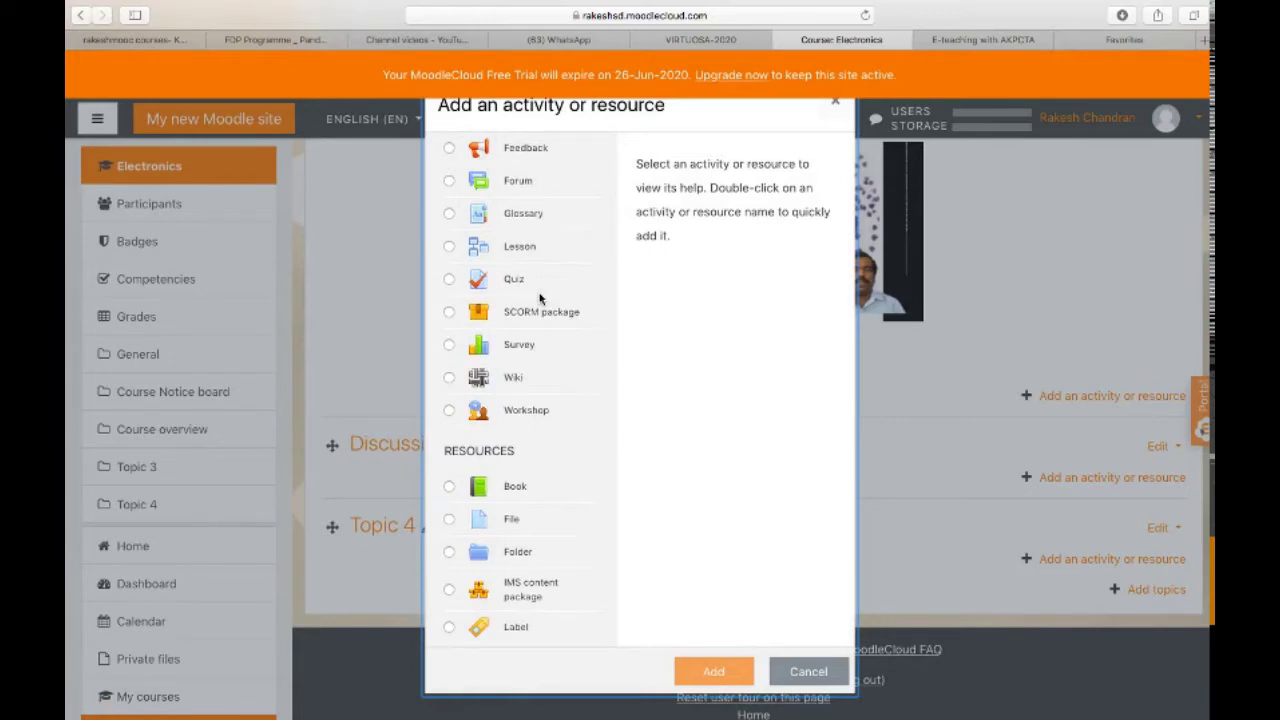
pyautogui.scroll(-1, 539, 297)
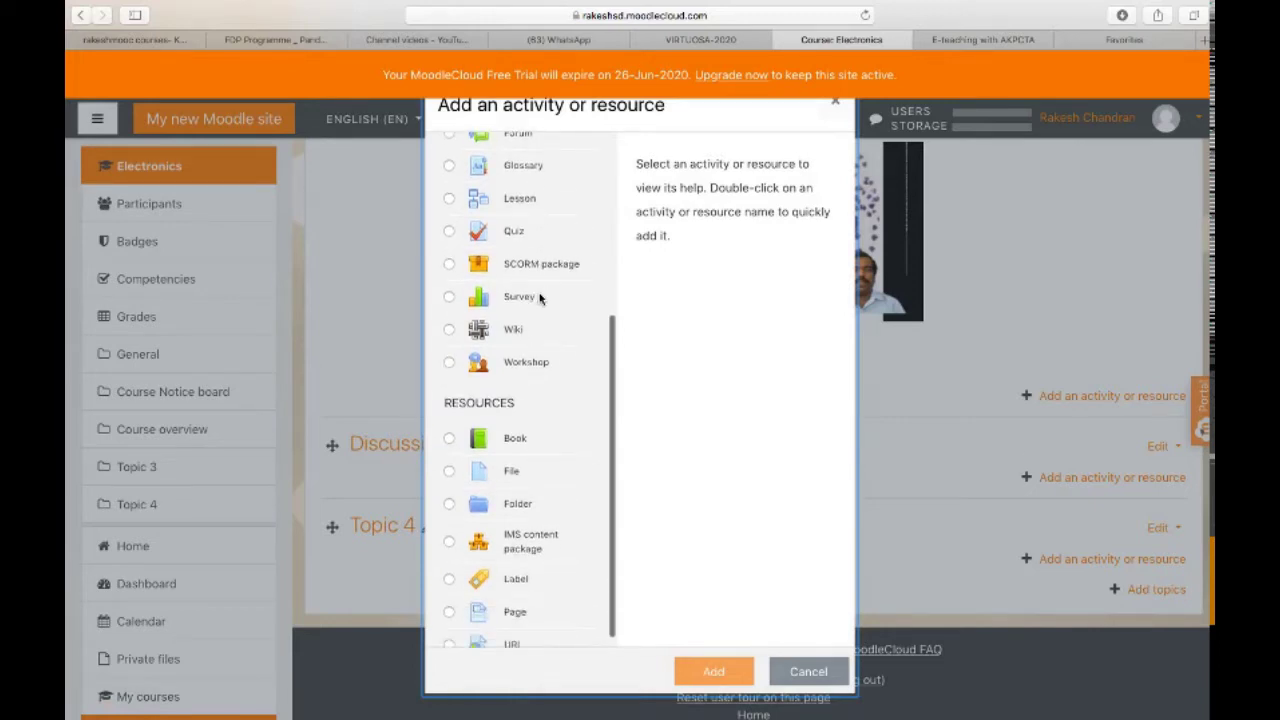
pyautogui.scroll(2, 539, 305)
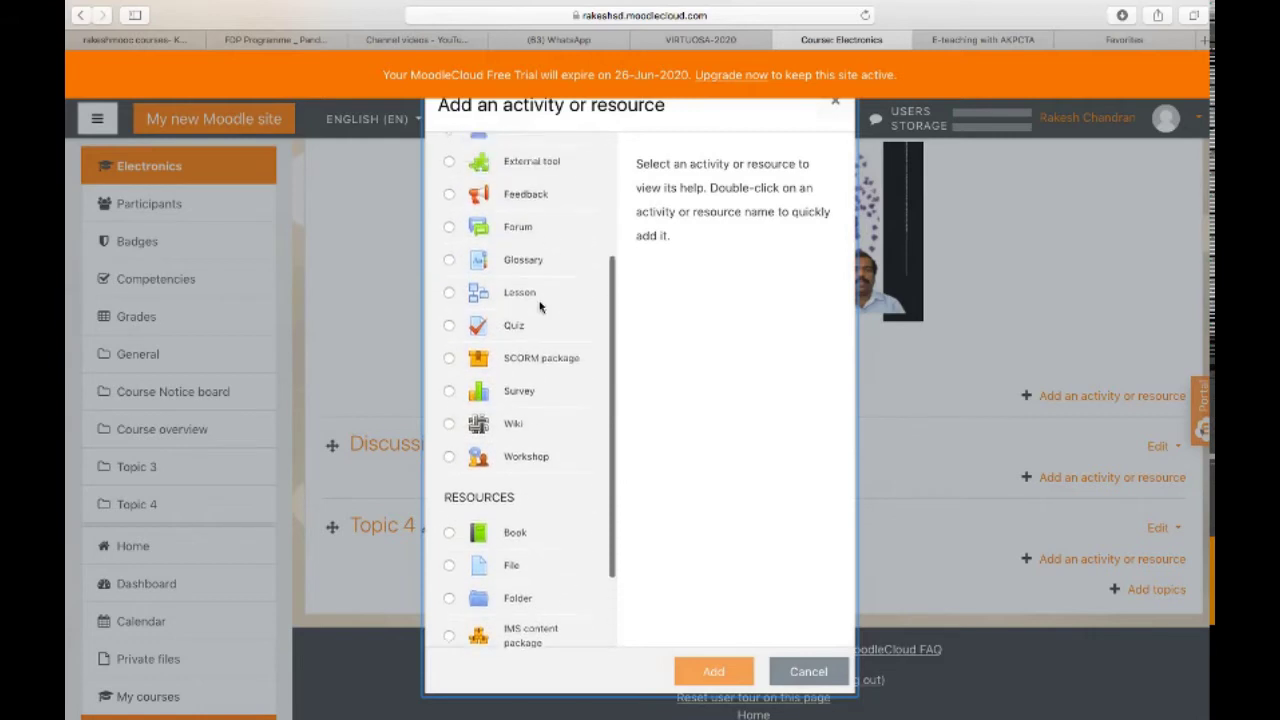
pyautogui.scroll(4, 539, 307)
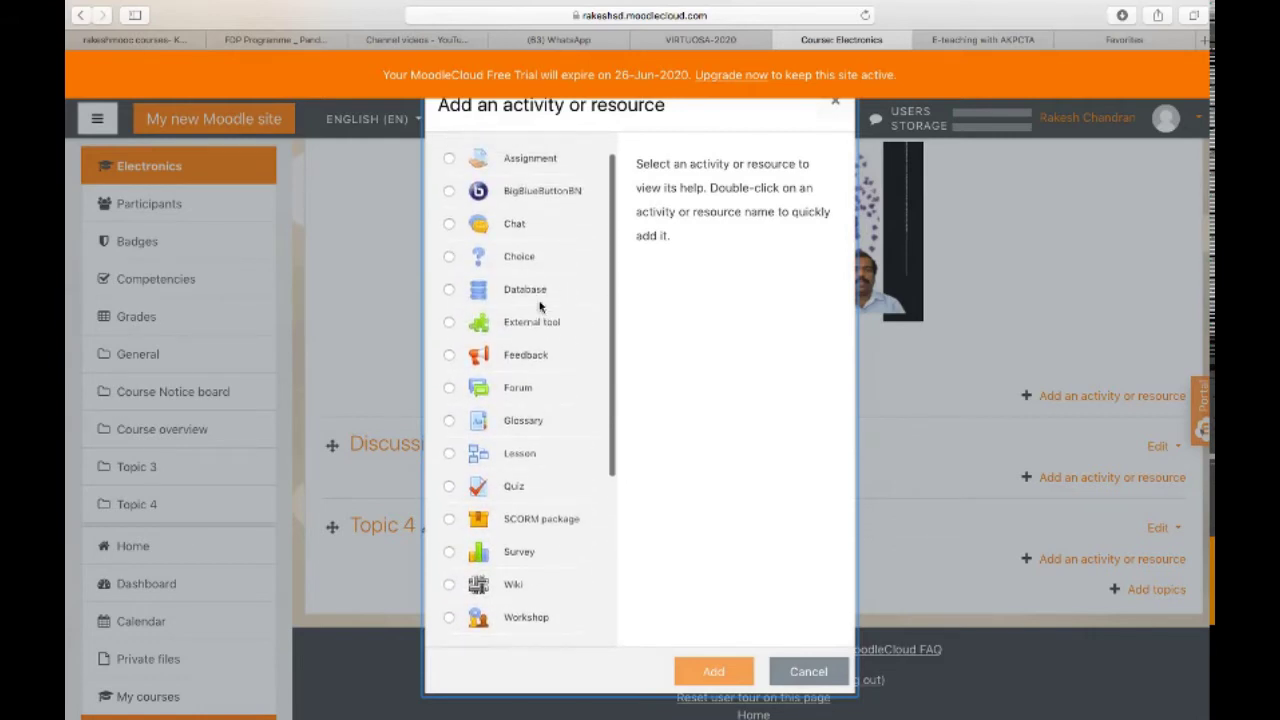
pyautogui.scroll(-1, 539, 307)
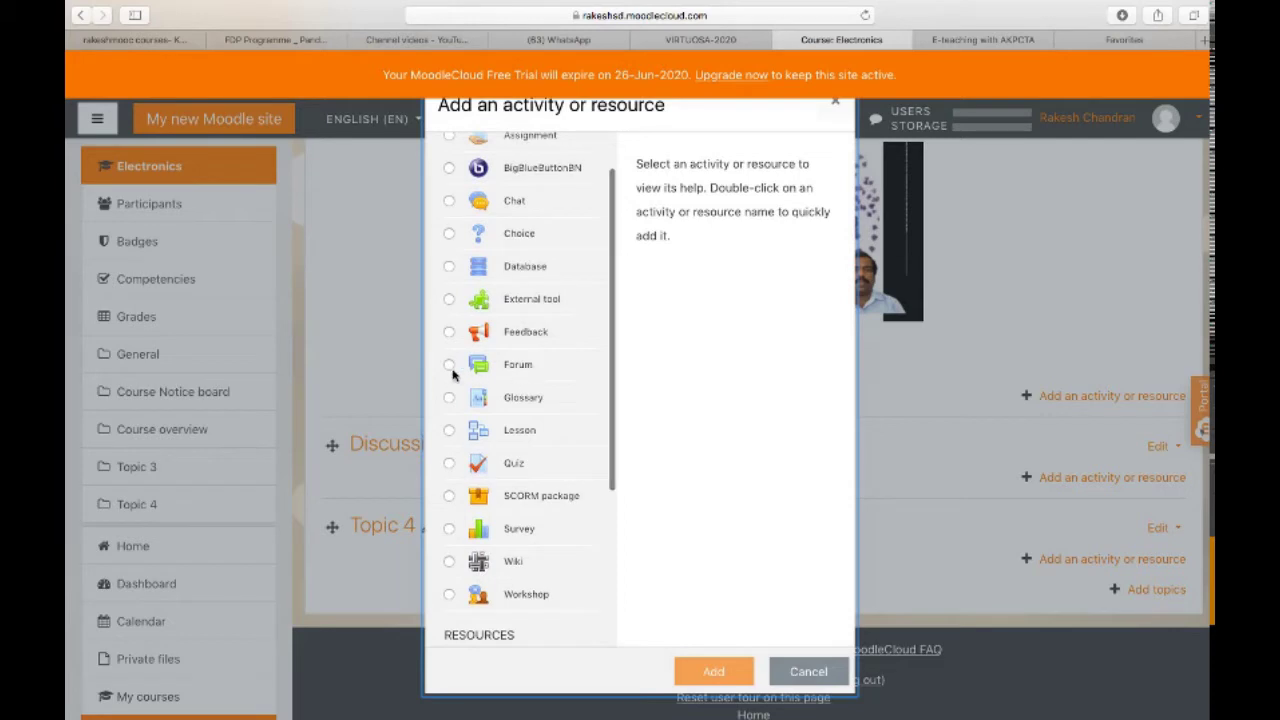
# Step: Choose the Forum activity, read through its description and add it to the Discussion Forum section
pyautogui.click(451, 368)
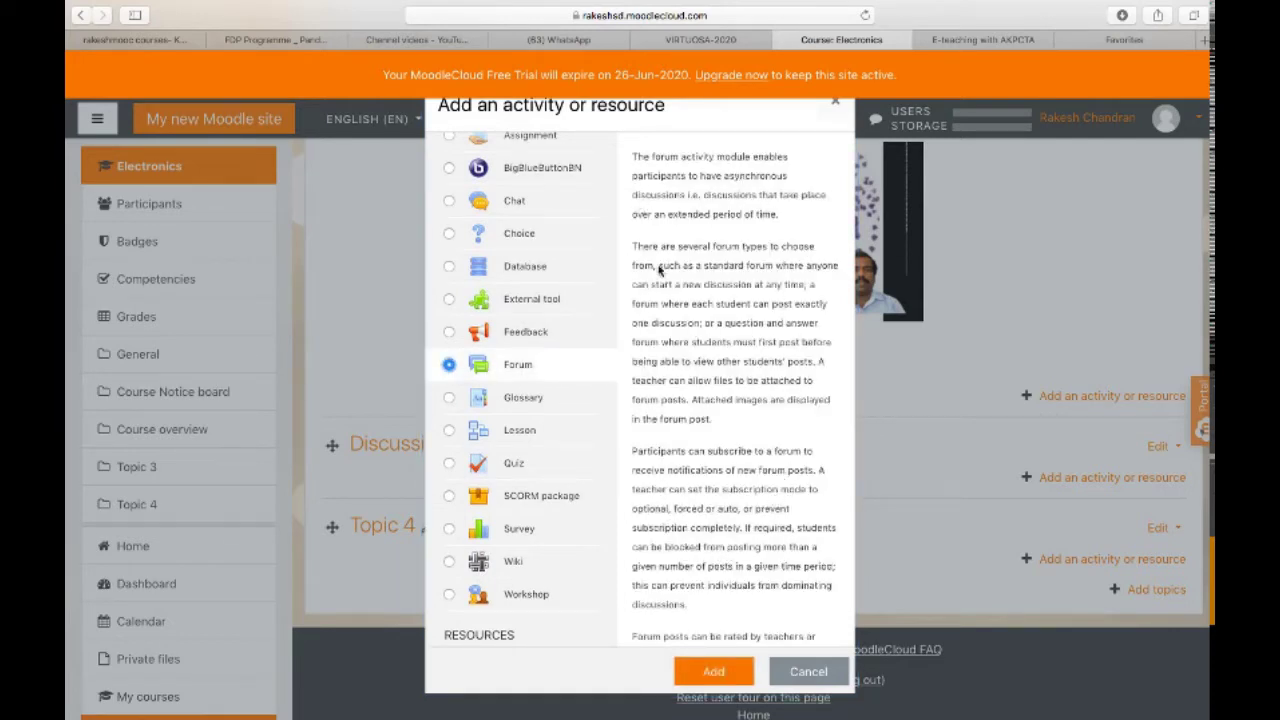
pyautogui.scroll(-3, 745, 472)
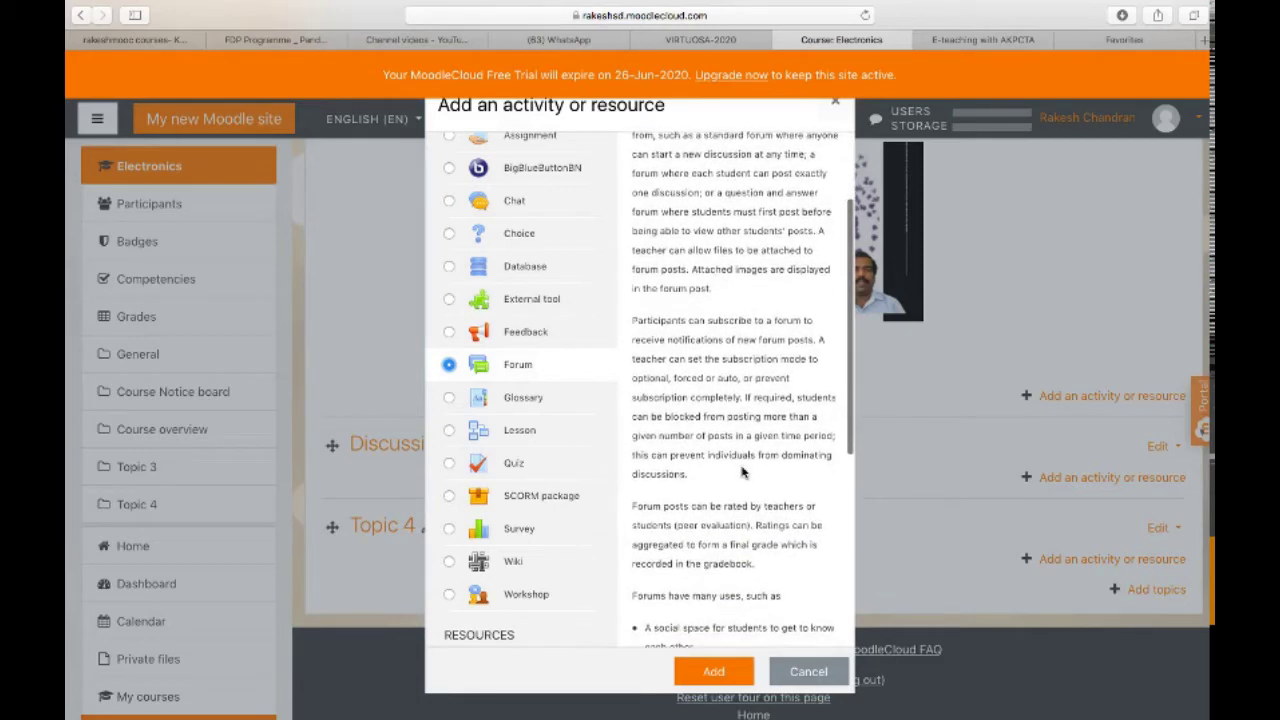
pyautogui.scroll(-3, 745, 472)
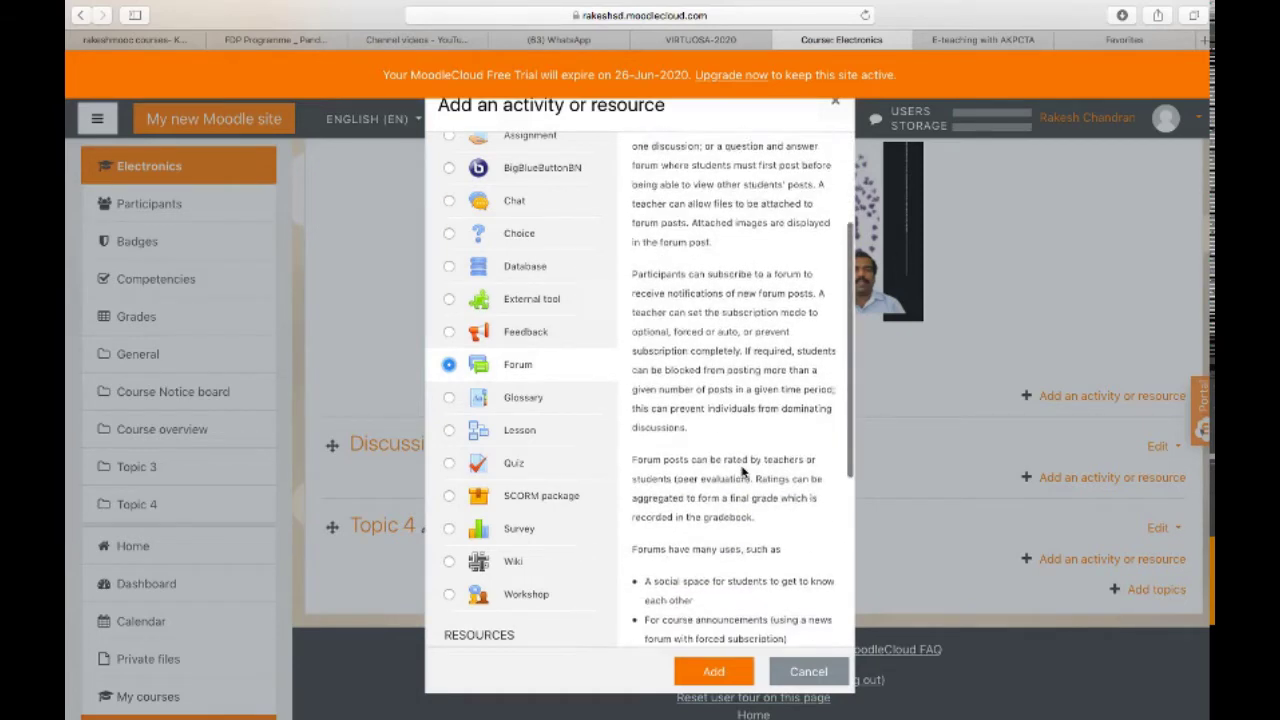
pyautogui.click(714, 671)
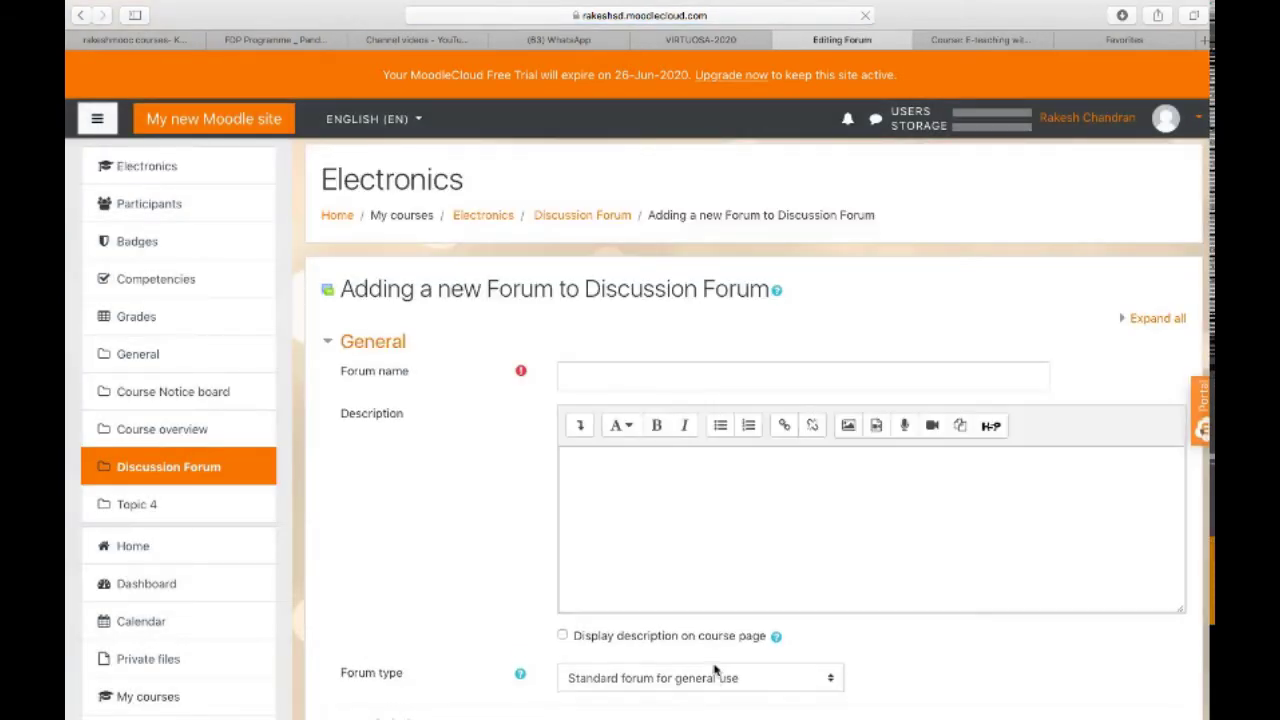
# Step: Check the reference course's forum title, name the new forum "Share your comments and suggestions" and enter "wwww" as its description
pyautogui.click(578, 378)
pyautogui.click(986, 39)
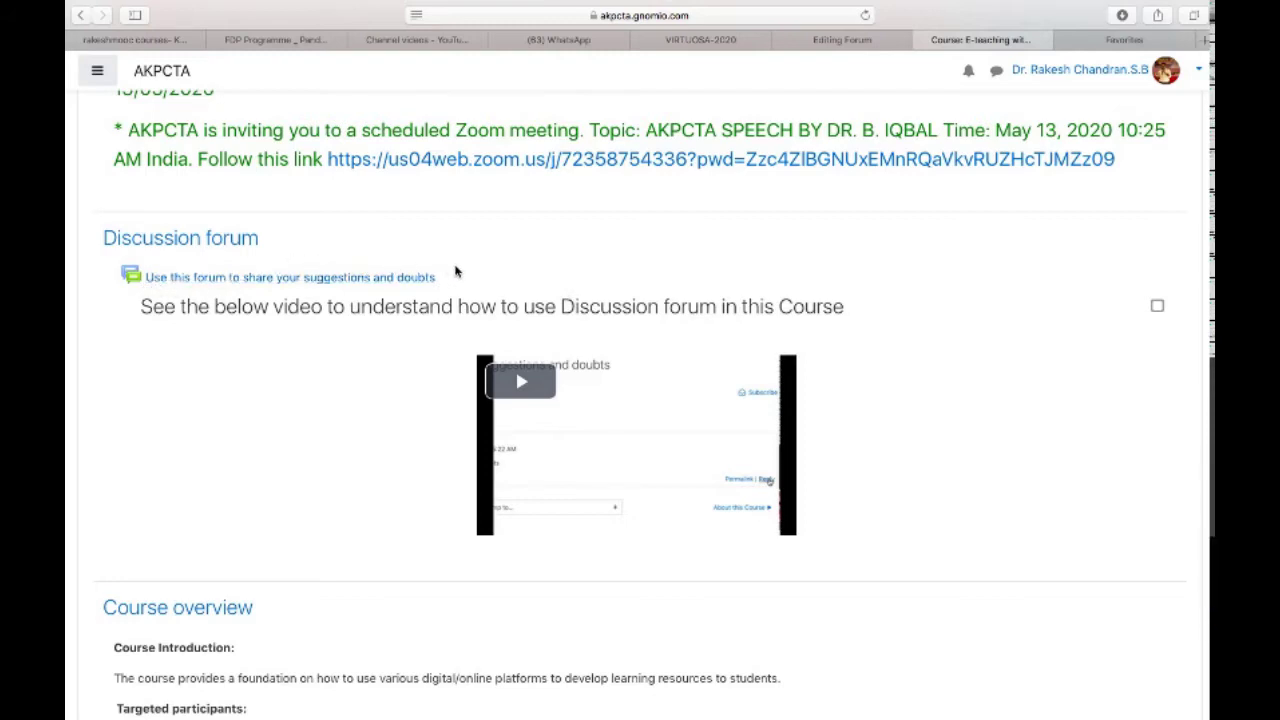
pyautogui.click(842, 40)
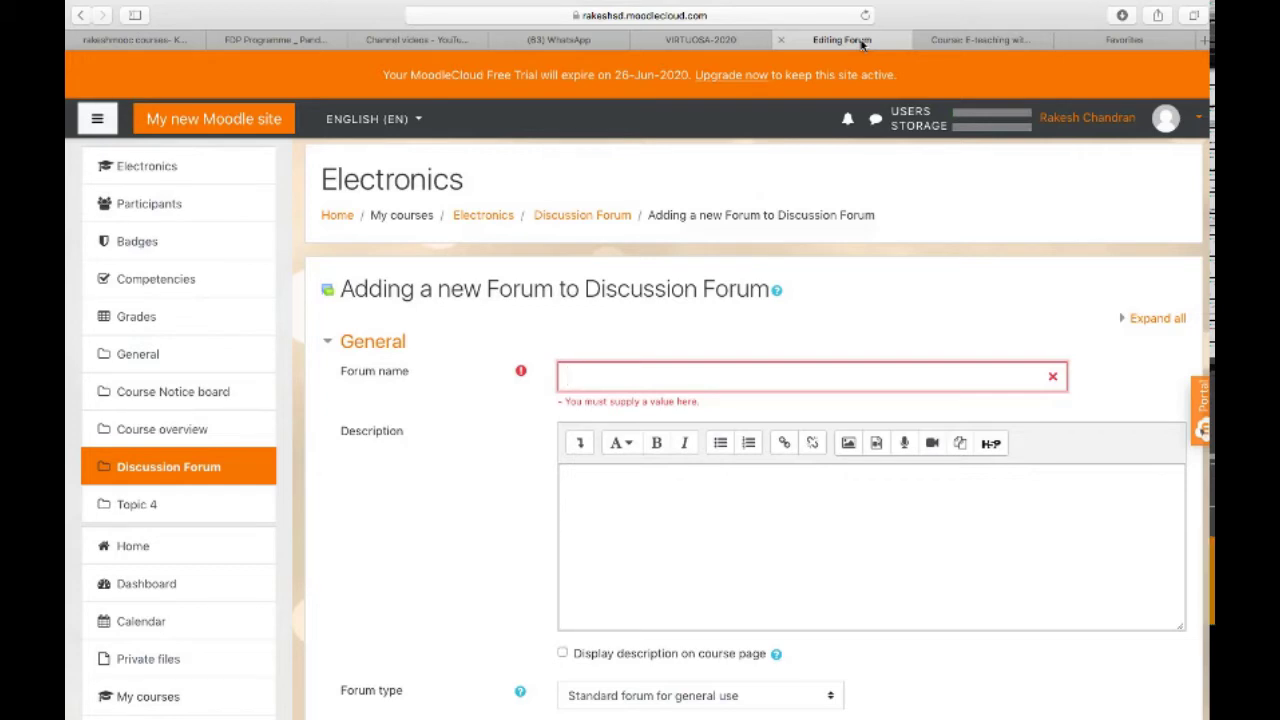
pyautogui.write('Share your comments and suggestions')
pyautogui.scroll(-1, 665, 512)
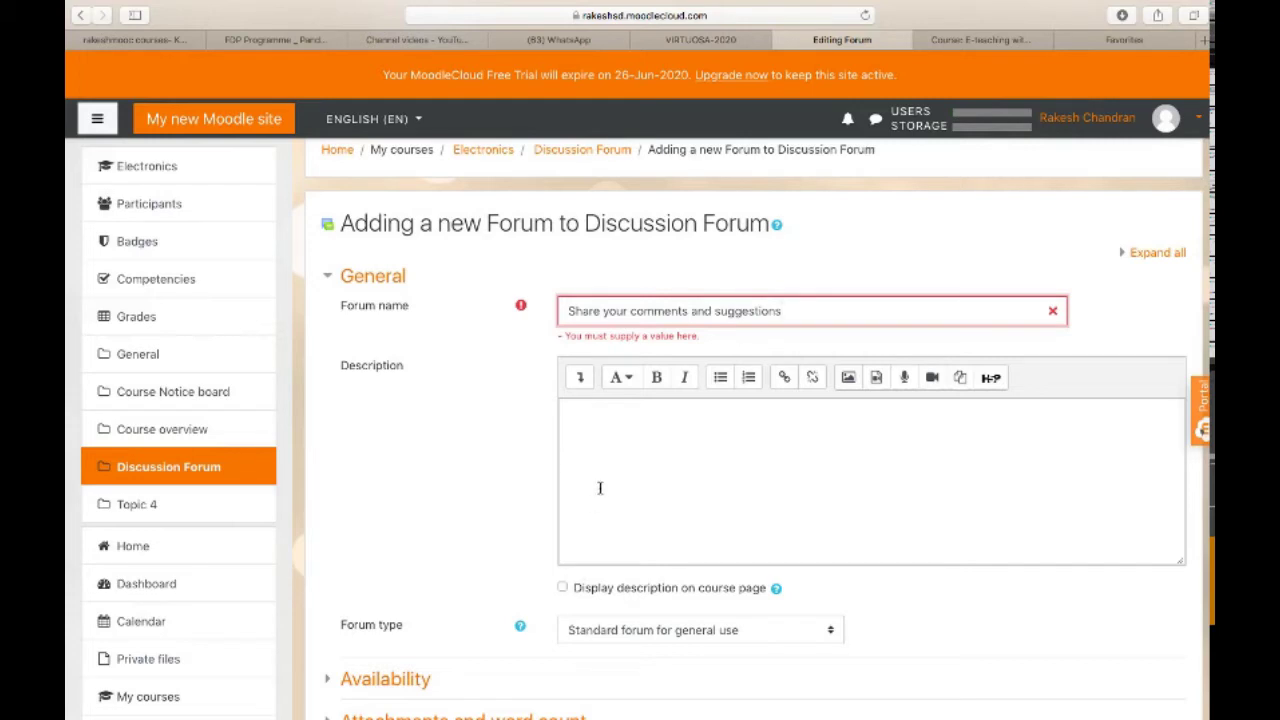
pyautogui.click(585, 428)
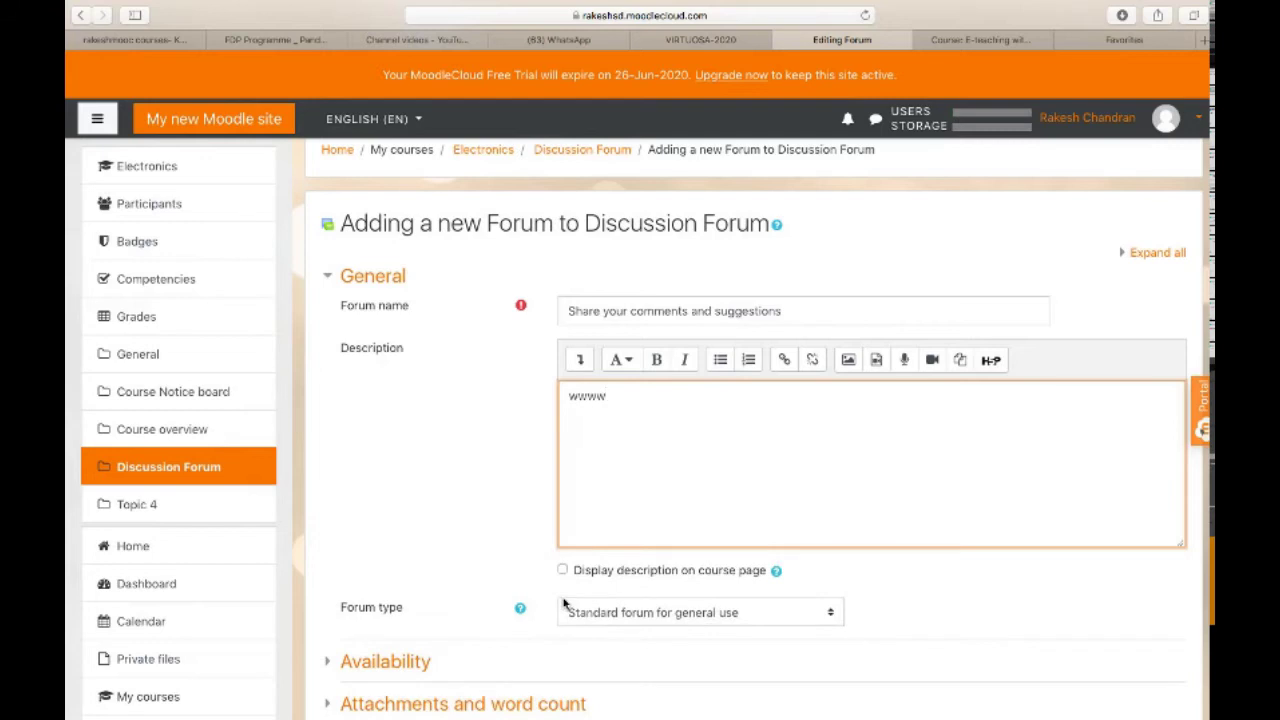
# Step: Look through the remaining forum settings, then save the forum and return to the course
pyautogui.scroll(-4, 633, 441)
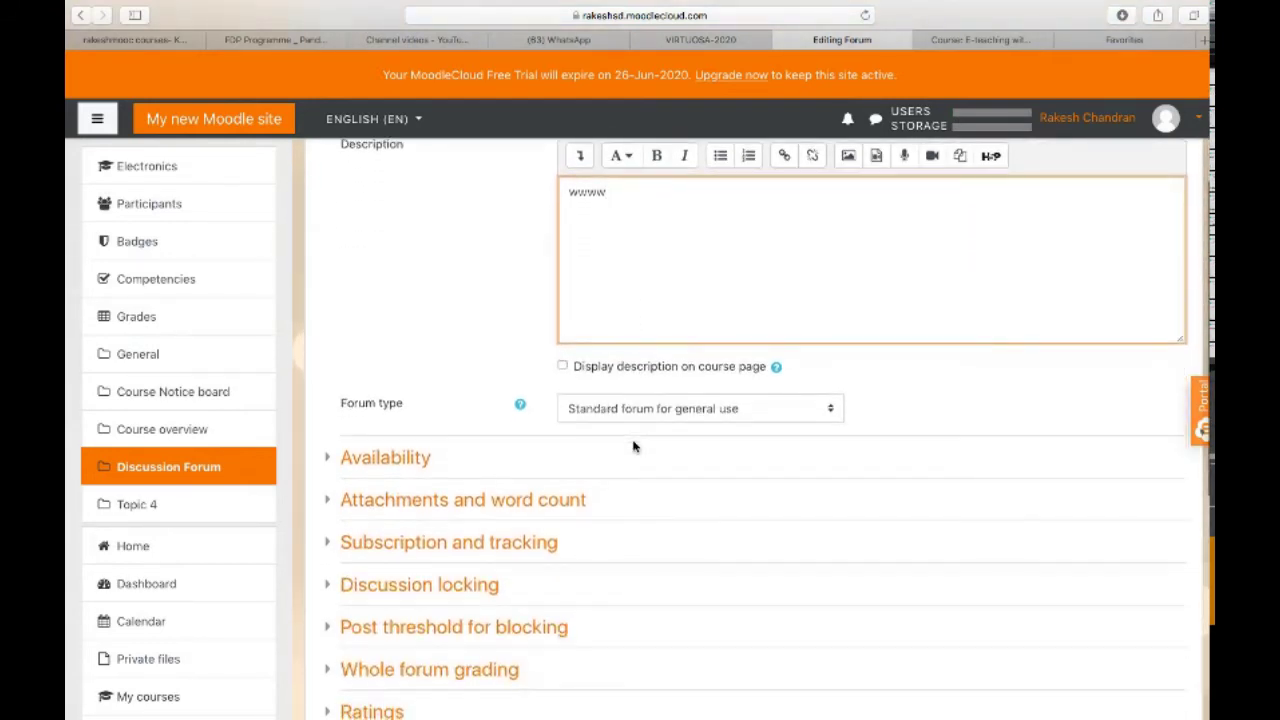
pyautogui.scroll(-4, 633, 446)
pyautogui.scroll(-3, 633, 446)
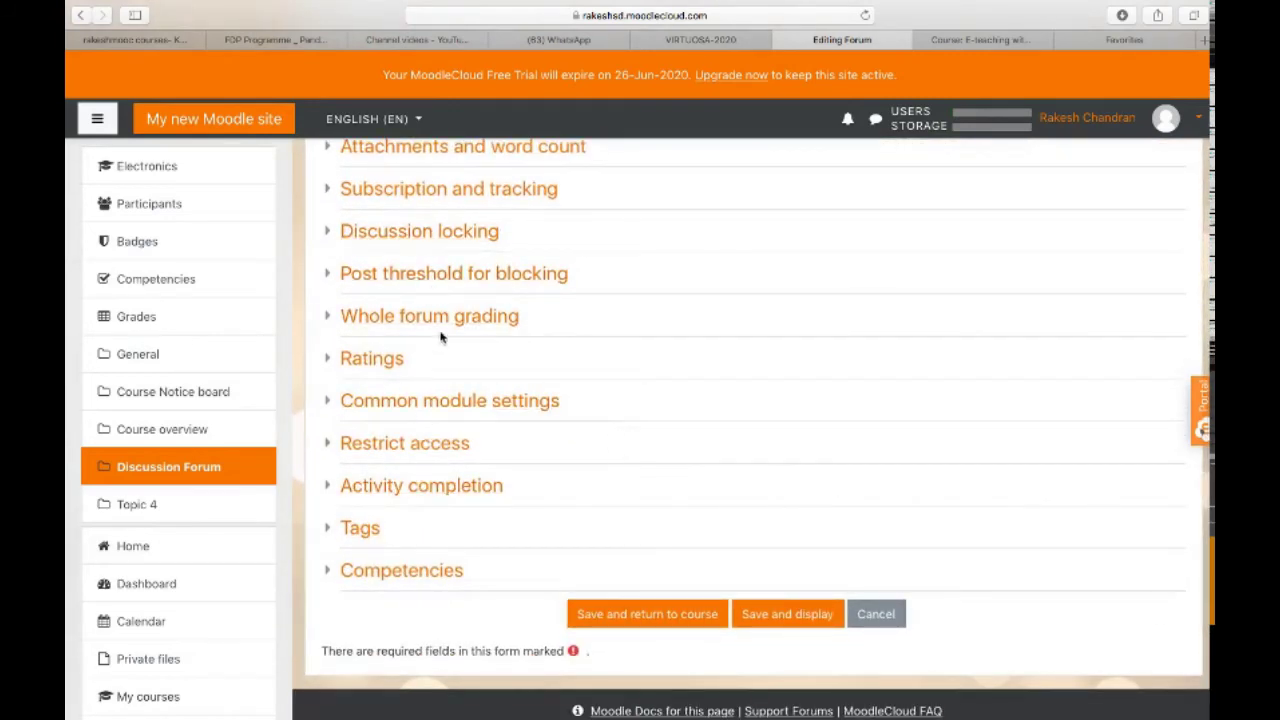
pyautogui.scroll(-1, 683, 474)
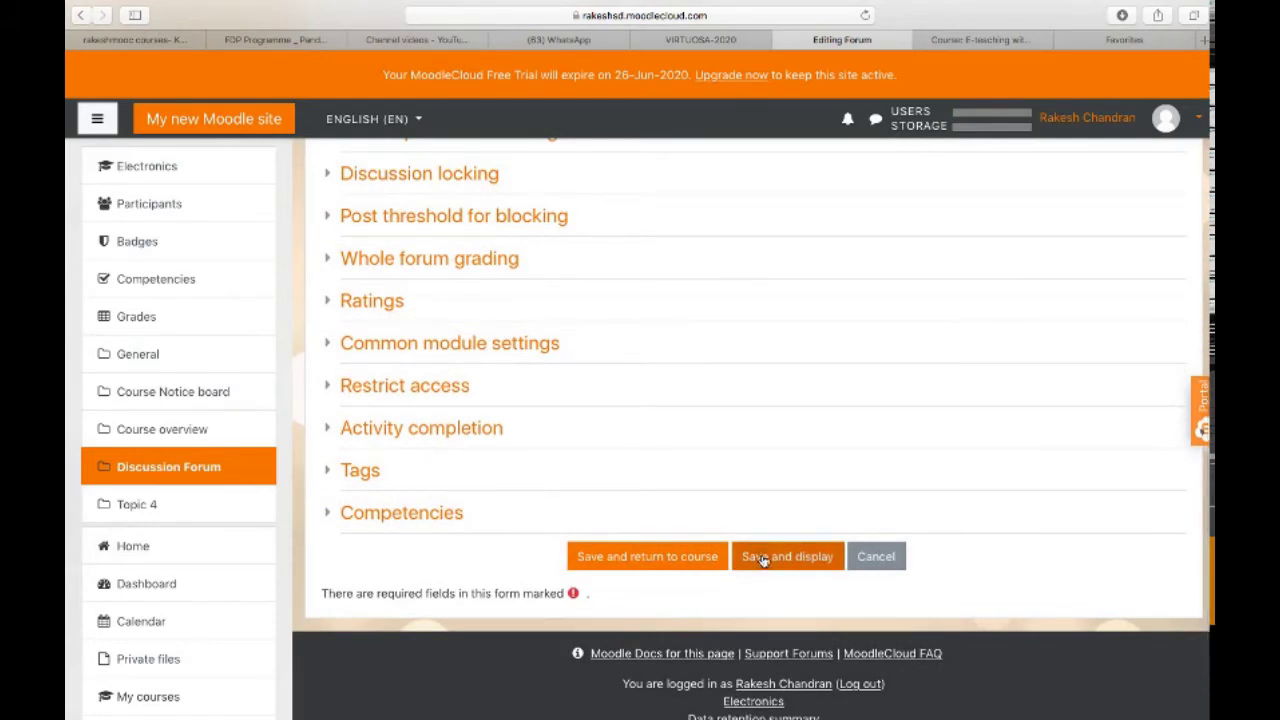
pyautogui.click(676, 561)
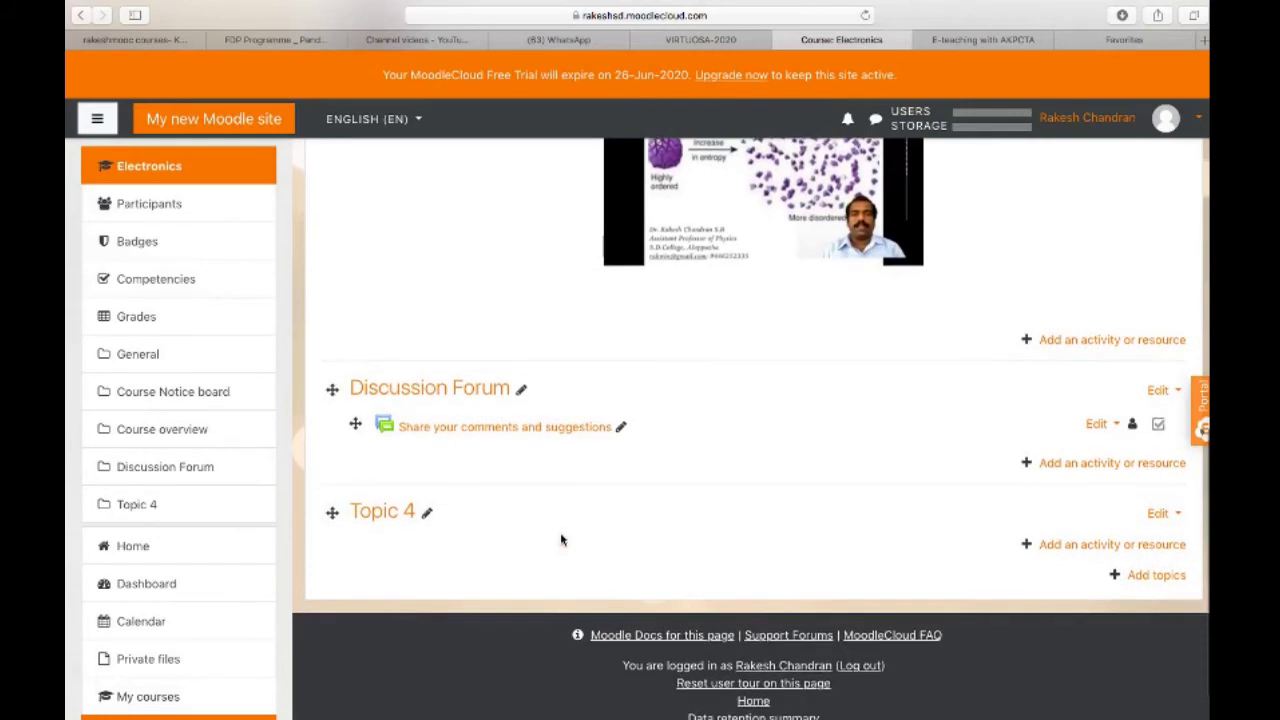
# Step: Open the "Share your comments and suggestions" forum and bring up its form for adding a new discussion topic
pyautogui.click(464, 436)
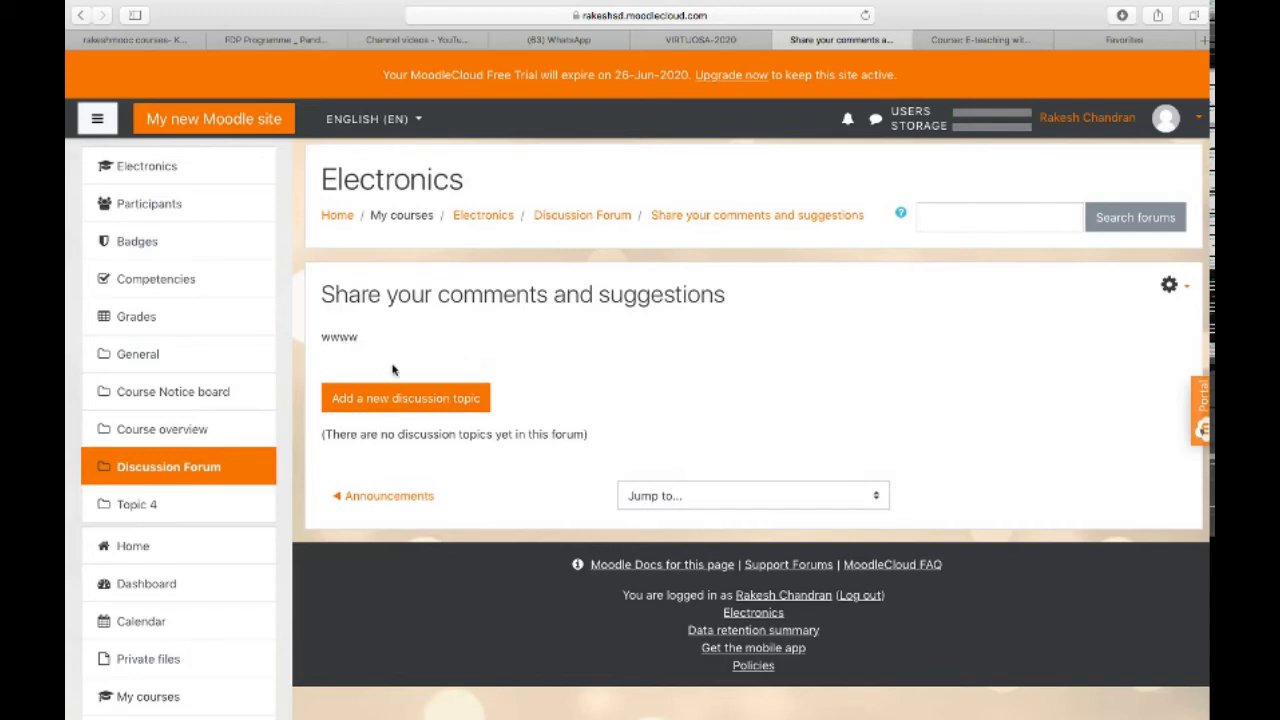
pyautogui.click(409, 405)
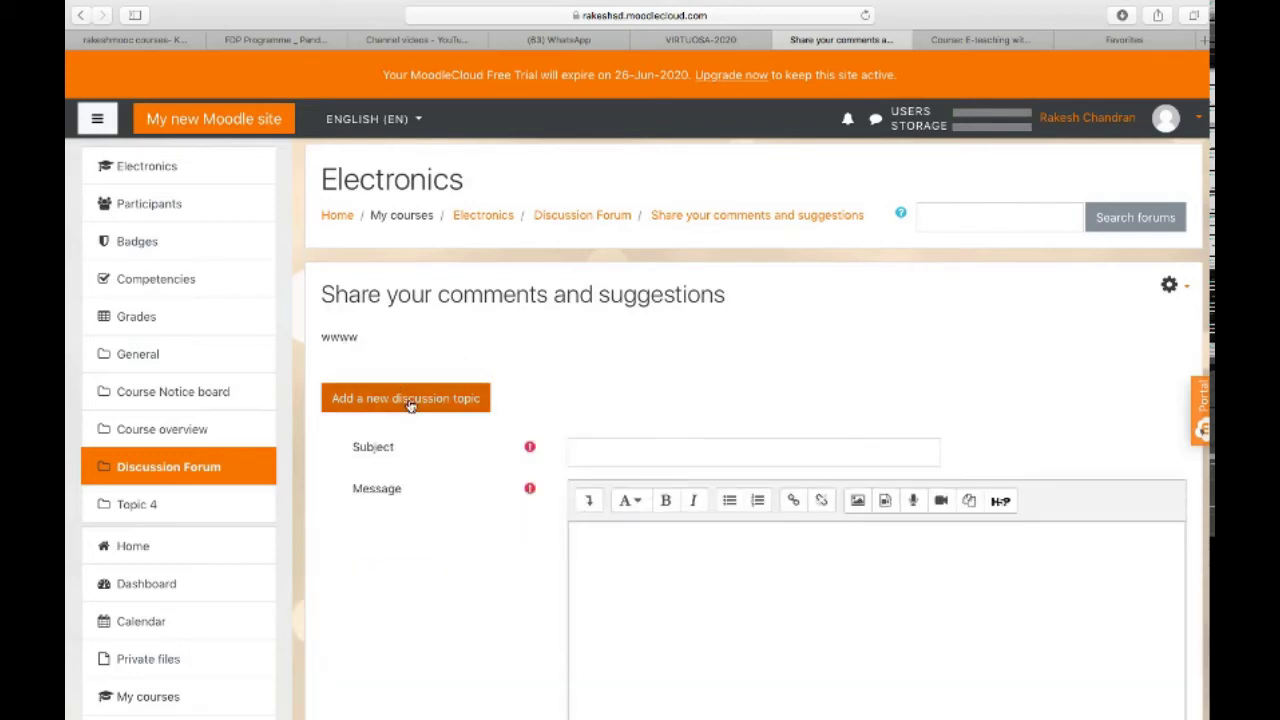
# Step: Switch to the E-teaching with AKPCTA course and open its forum for sharing suggestions and doubts
pyautogui.click(966, 40)
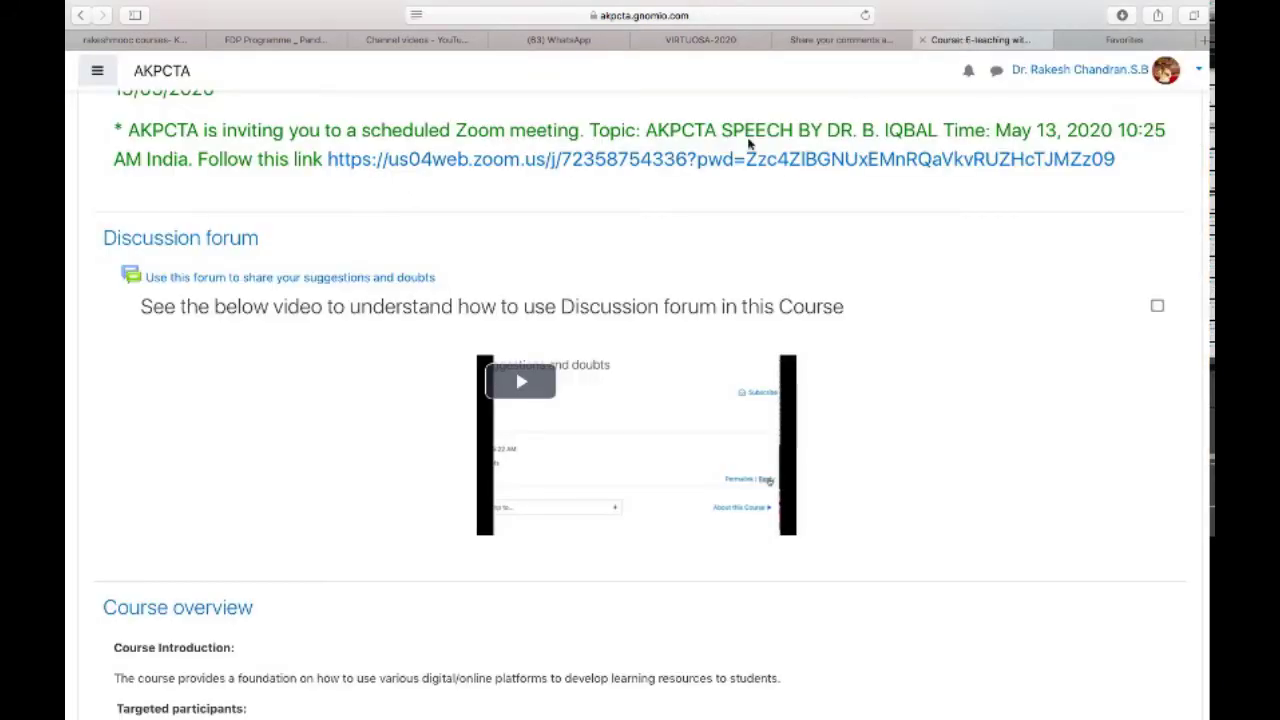
pyautogui.click(264, 281)
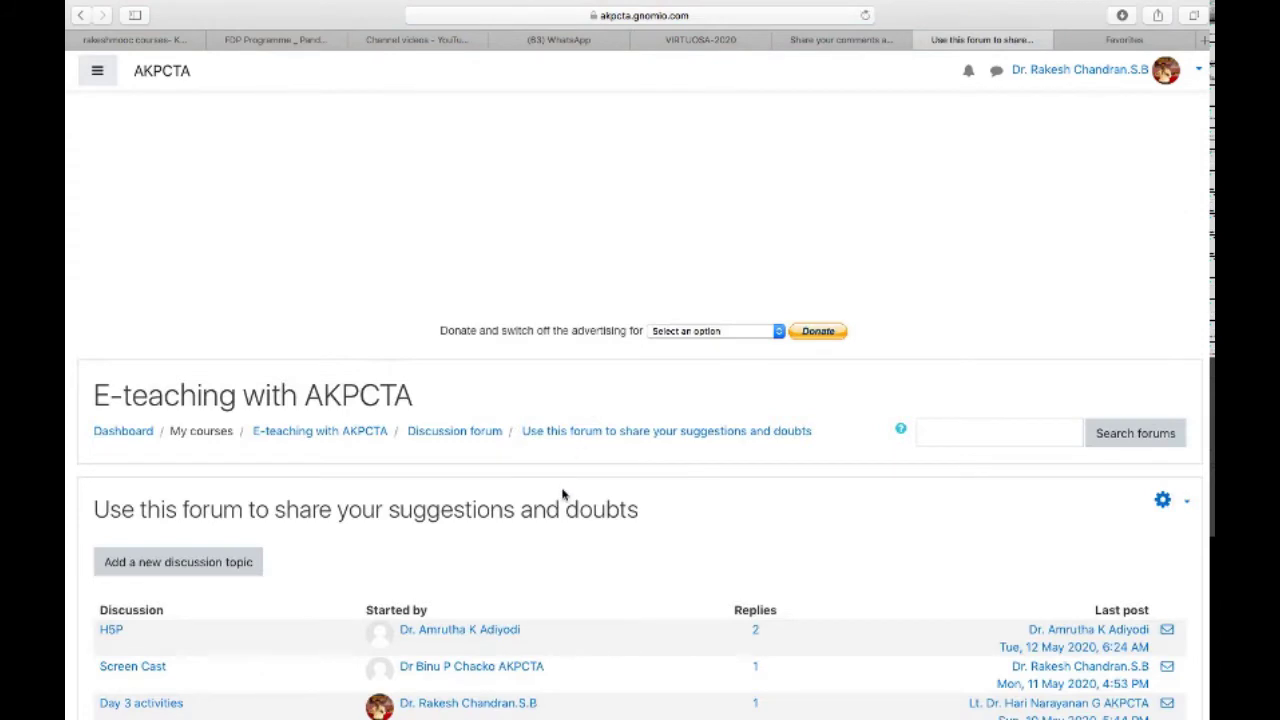
# Step: Open the H5P discussion in the reference forum and read through its original post and nested replies
pyautogui.scroll(-5, 563, 494)
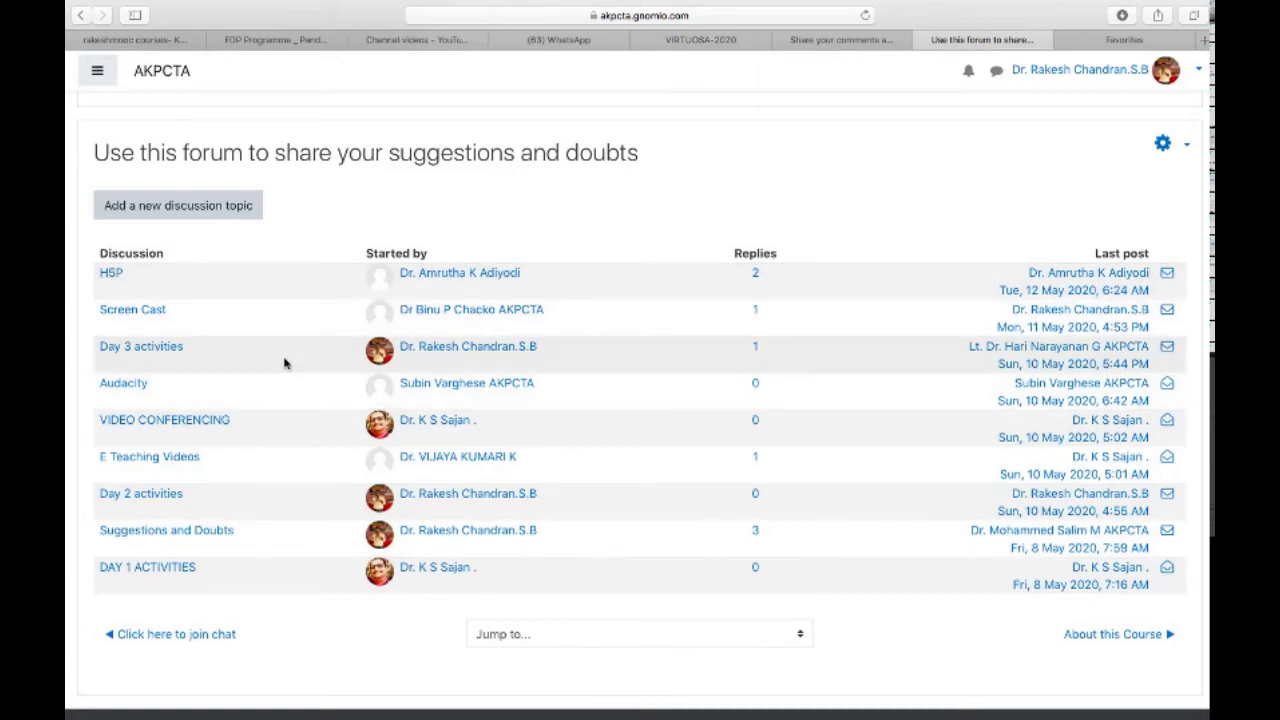
pyautogui.click(111, 273)
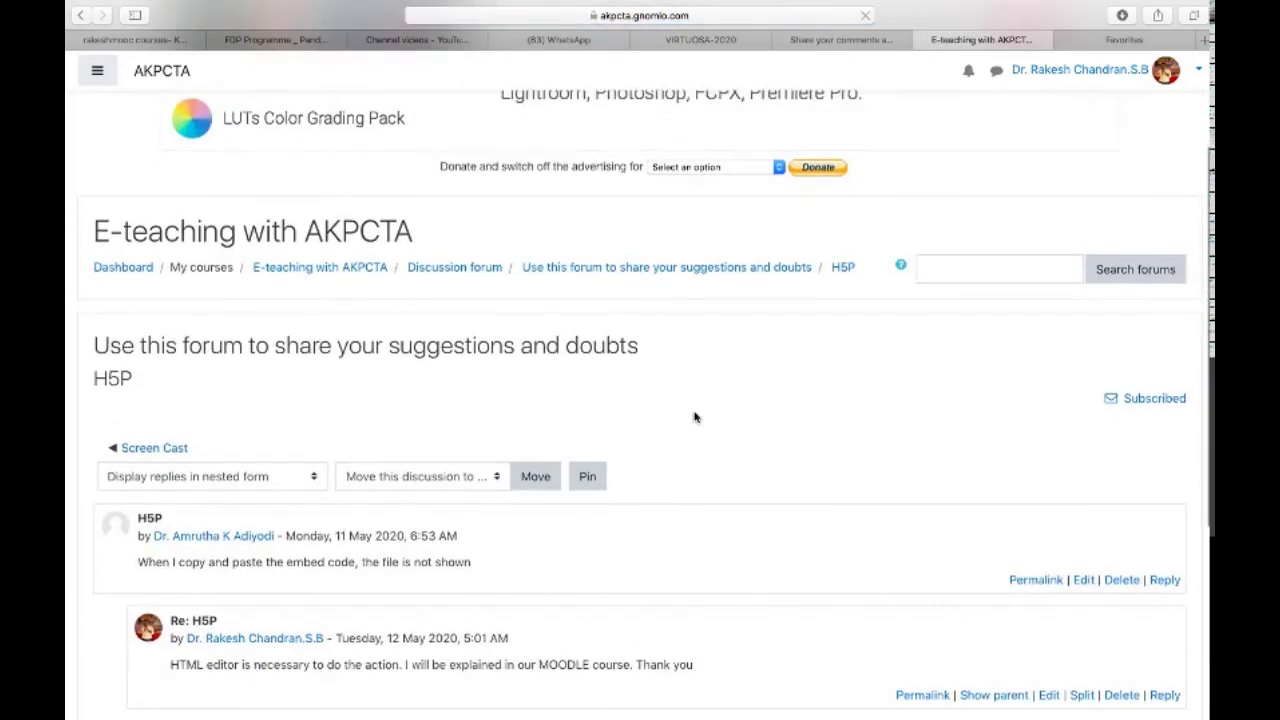
pyautogui.scroll(-1, 695, 417)
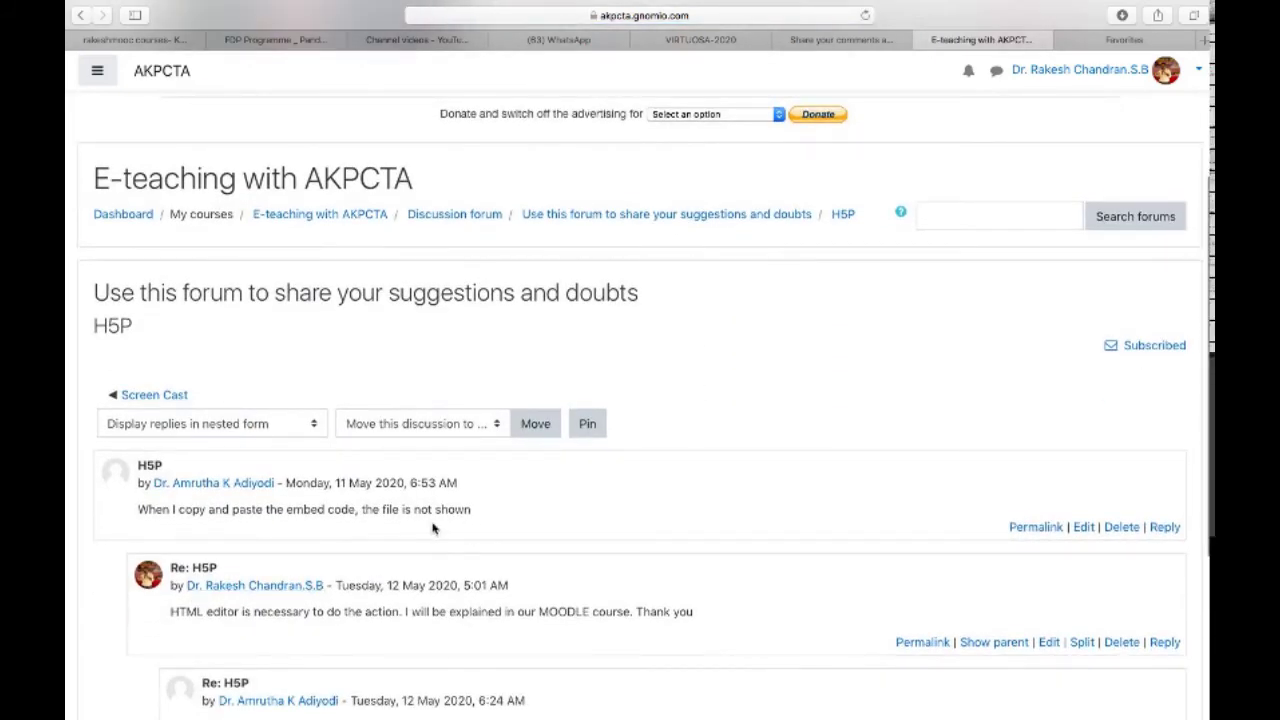
pyautogui.scroll(-2, 423, 537)
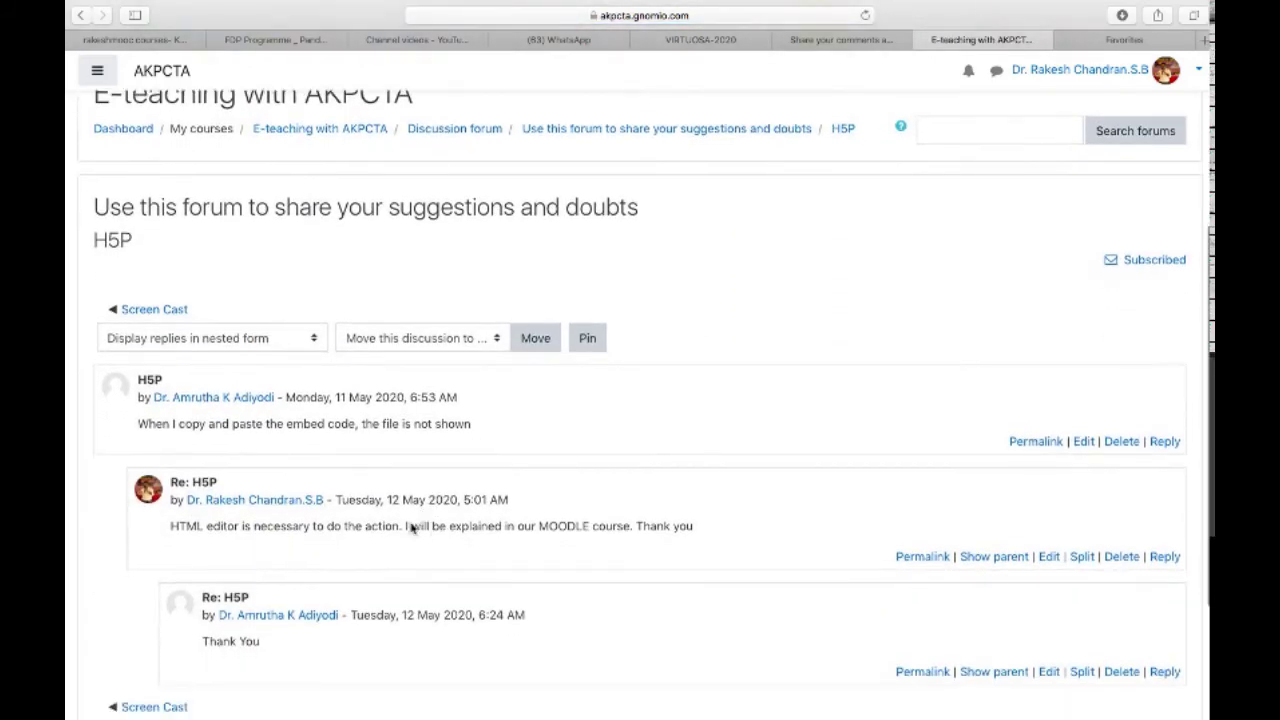
pyautogui.scroll(2, 457, 467)
pyautogui.scroll(-2, 459, 470)
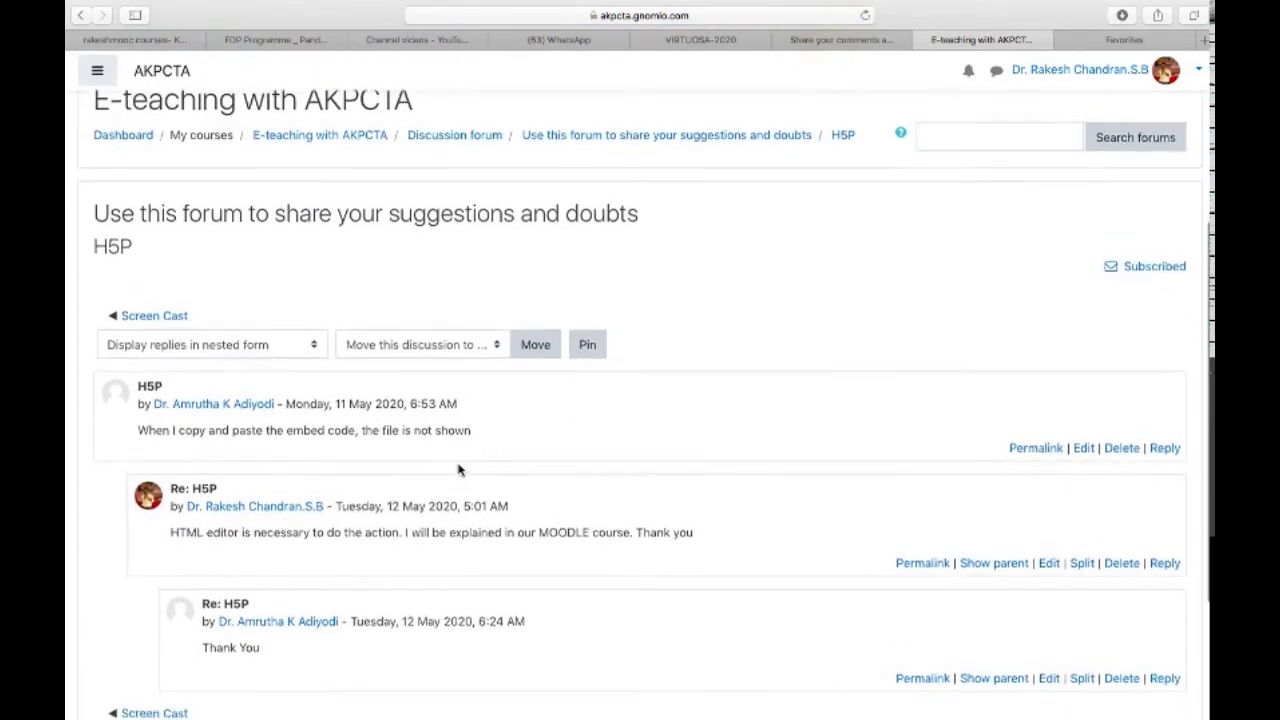
pyautogui.scroll(2, 459, 470)
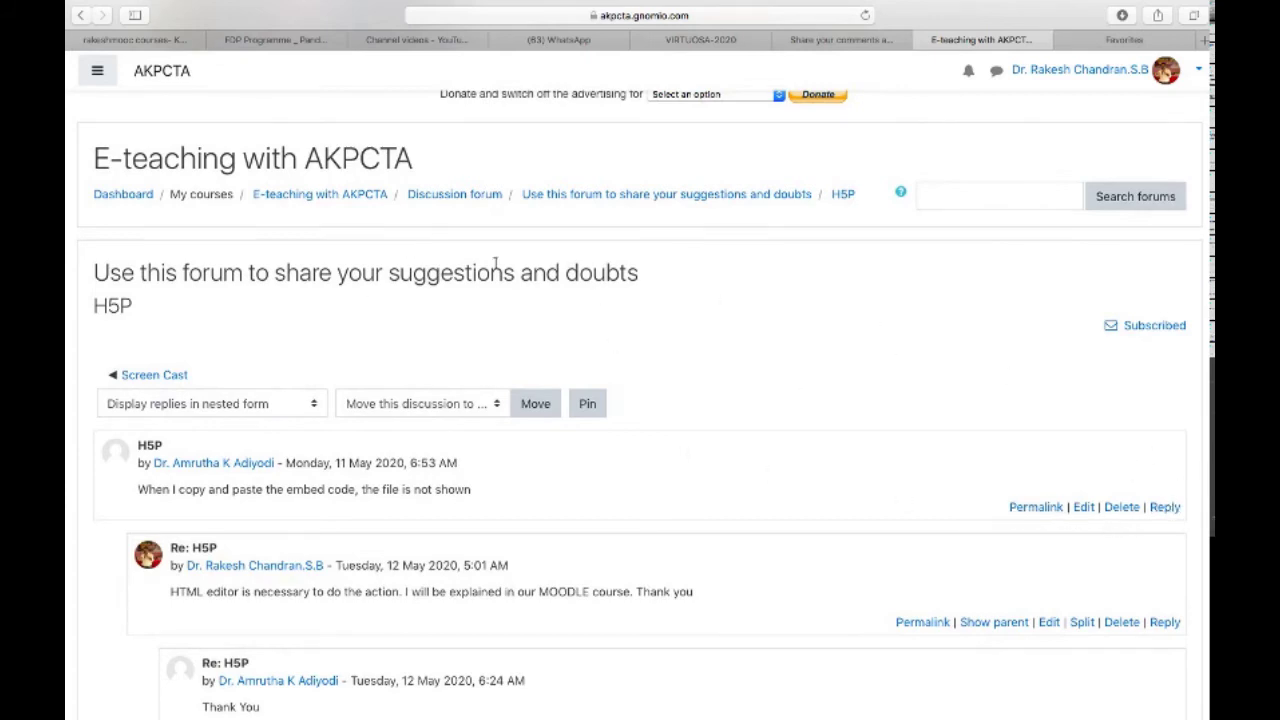
# Step: In the Electronics forum, post a discussion topic with subject "Comments on specific topic" and message "Share your comments"
pyautogui.click(842, 44)
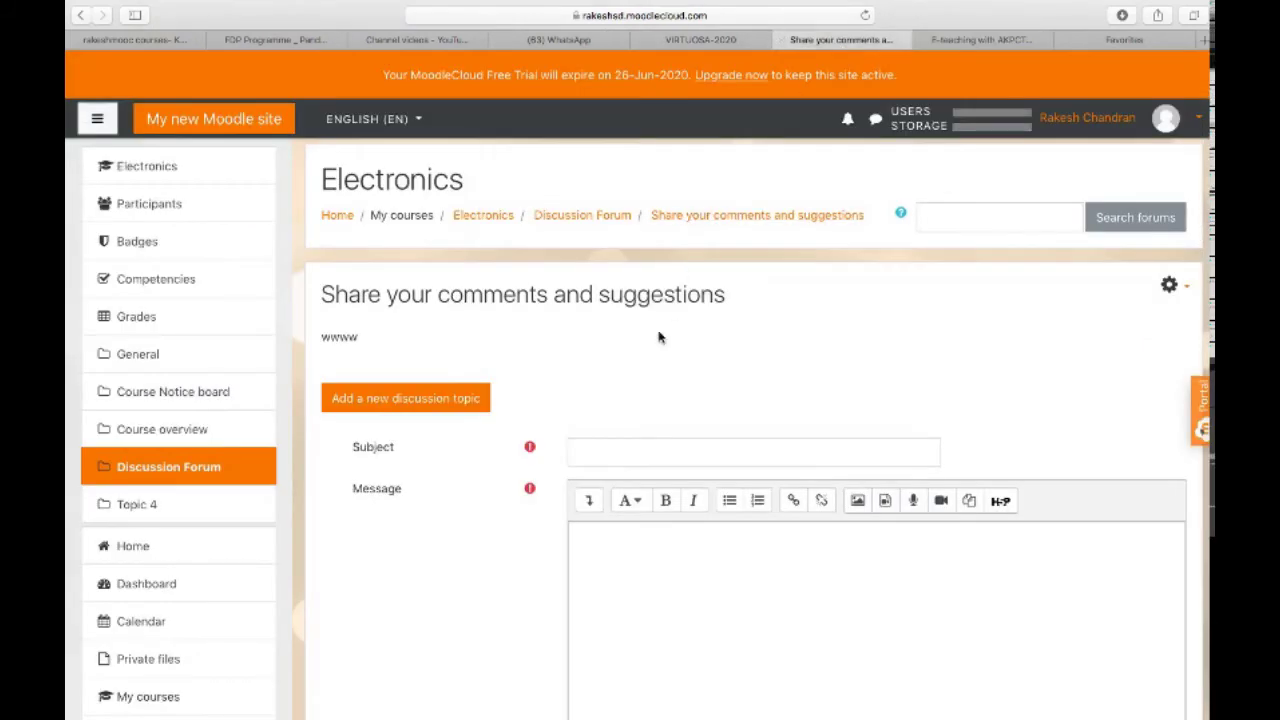
pyautogui.click(625, 452)
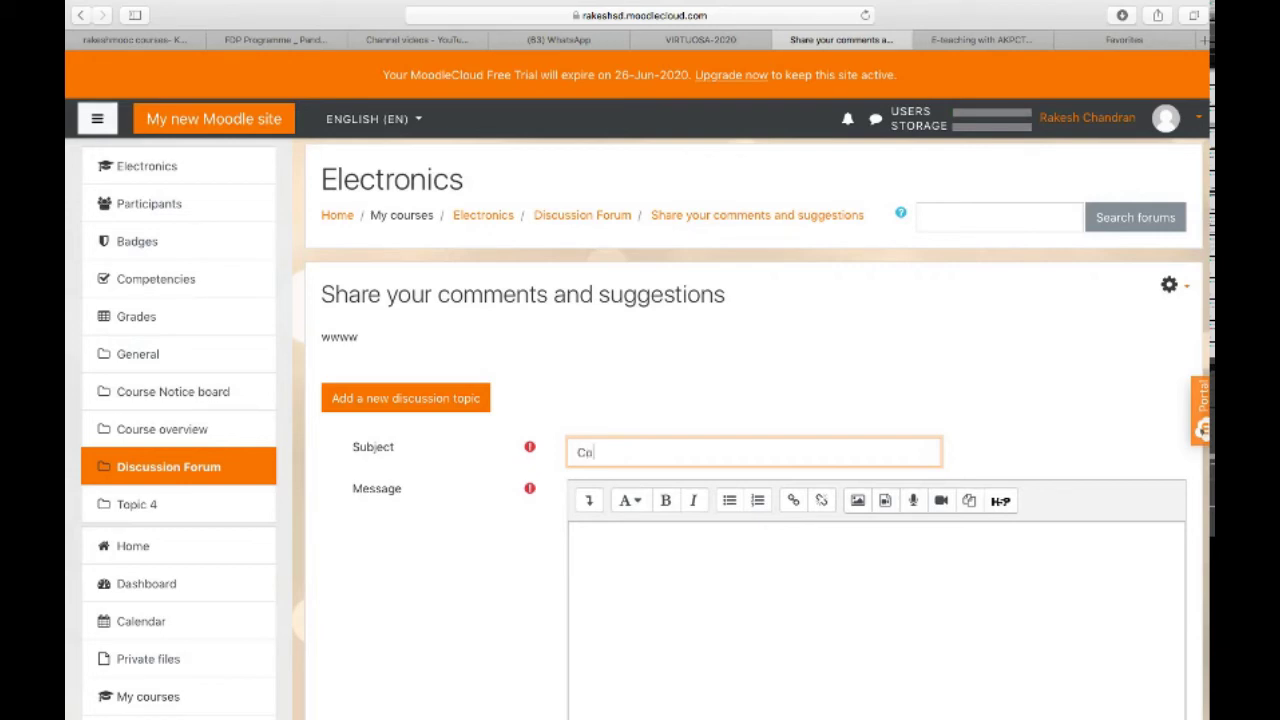
pyautogui.write('mments on specific topic')
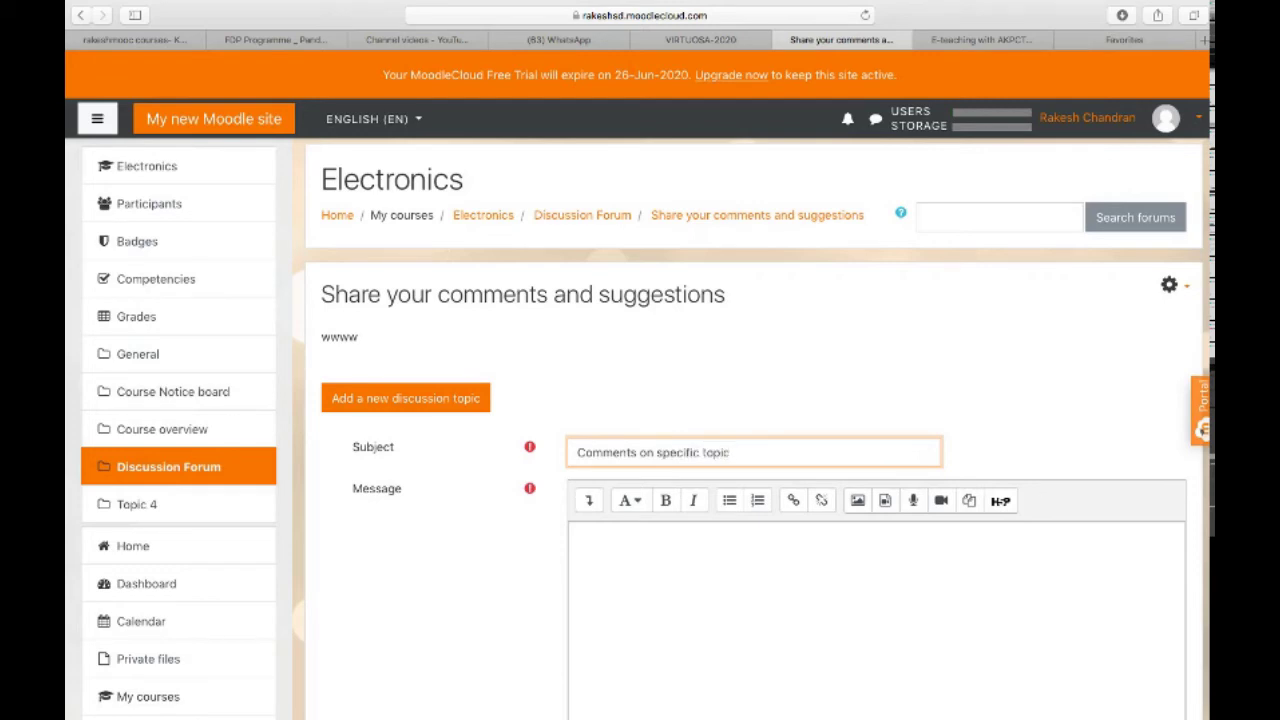
pyautogui.scroll(-3, 577, 483)
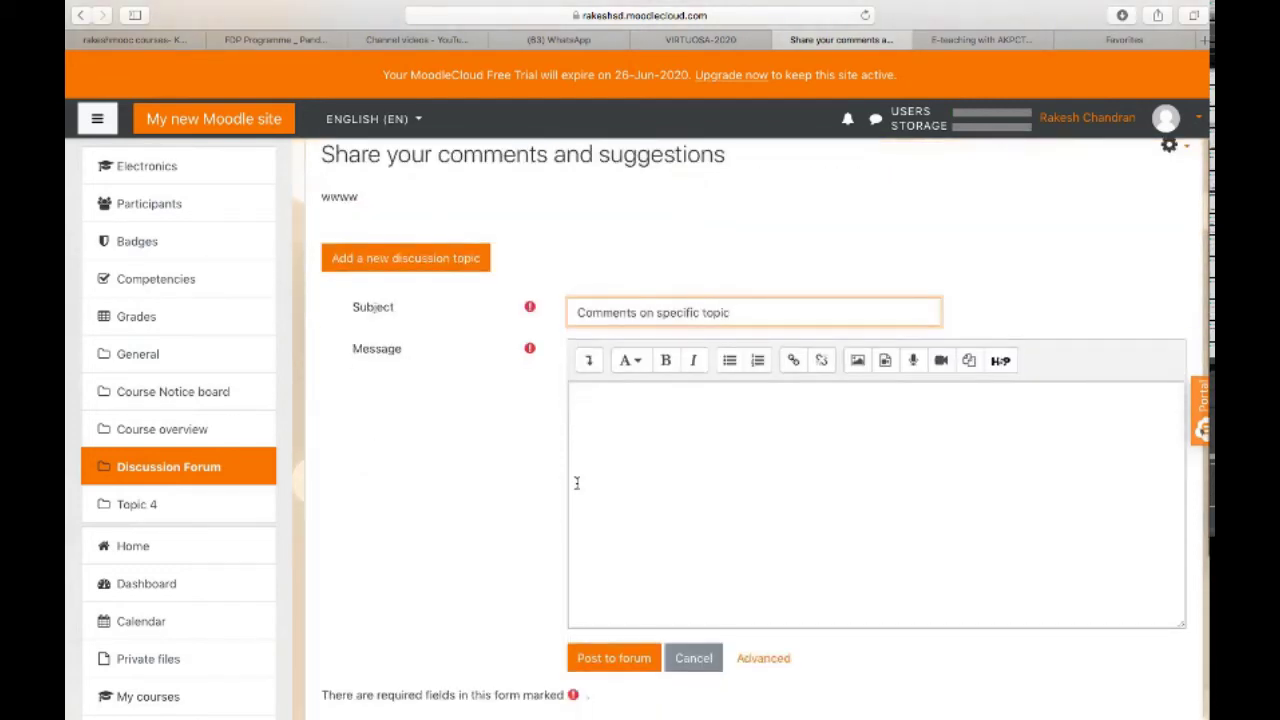
pyautogui.click(578, 405)
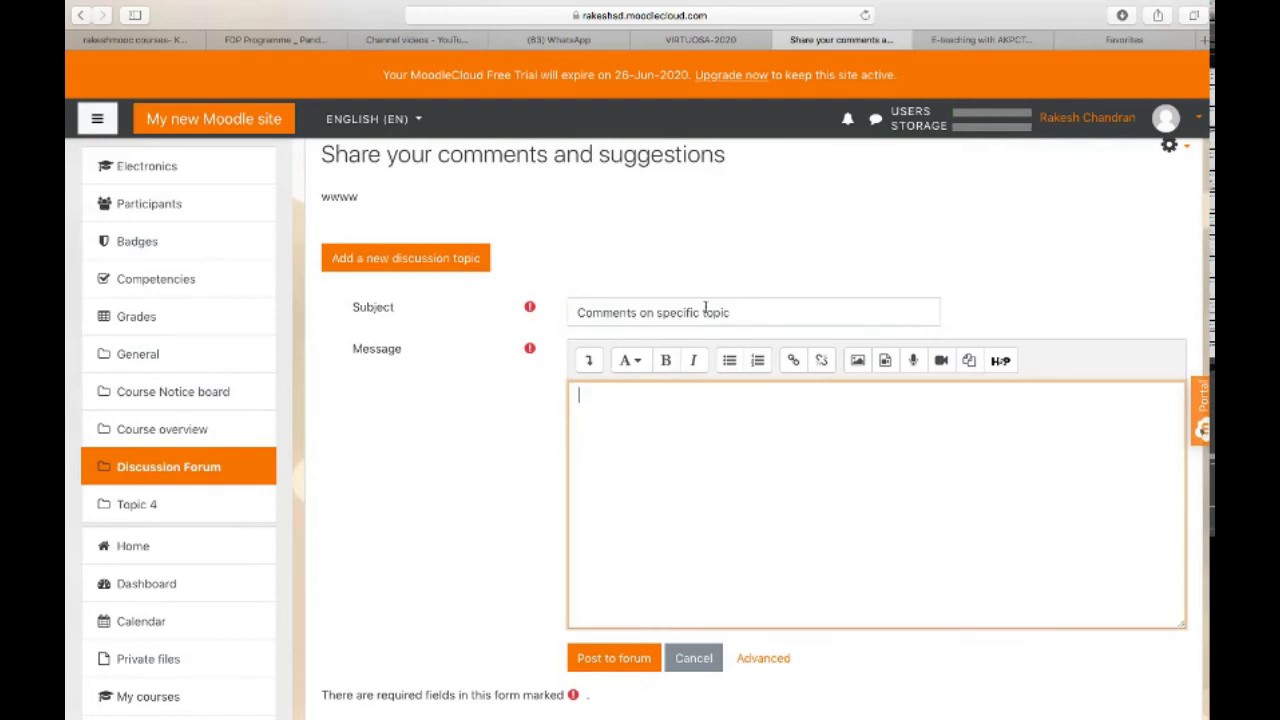
pyautogui.write('Share your comments')
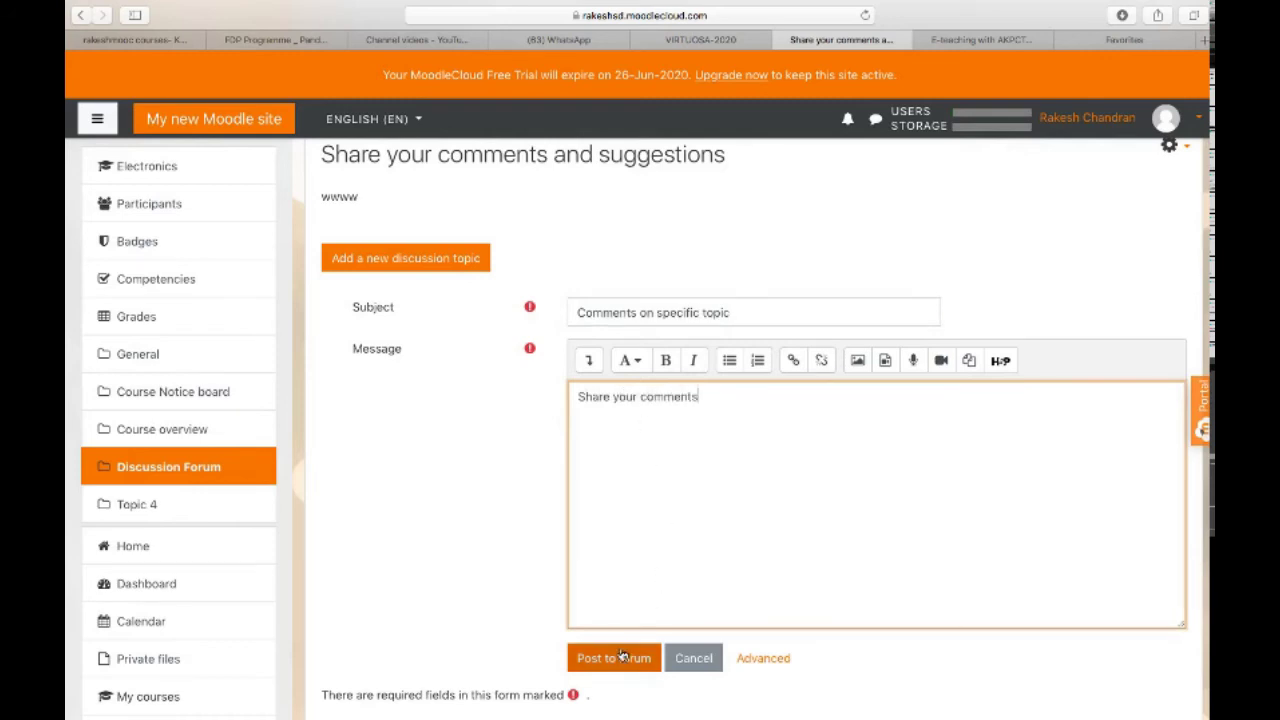
pyautogui.click(621, 655)
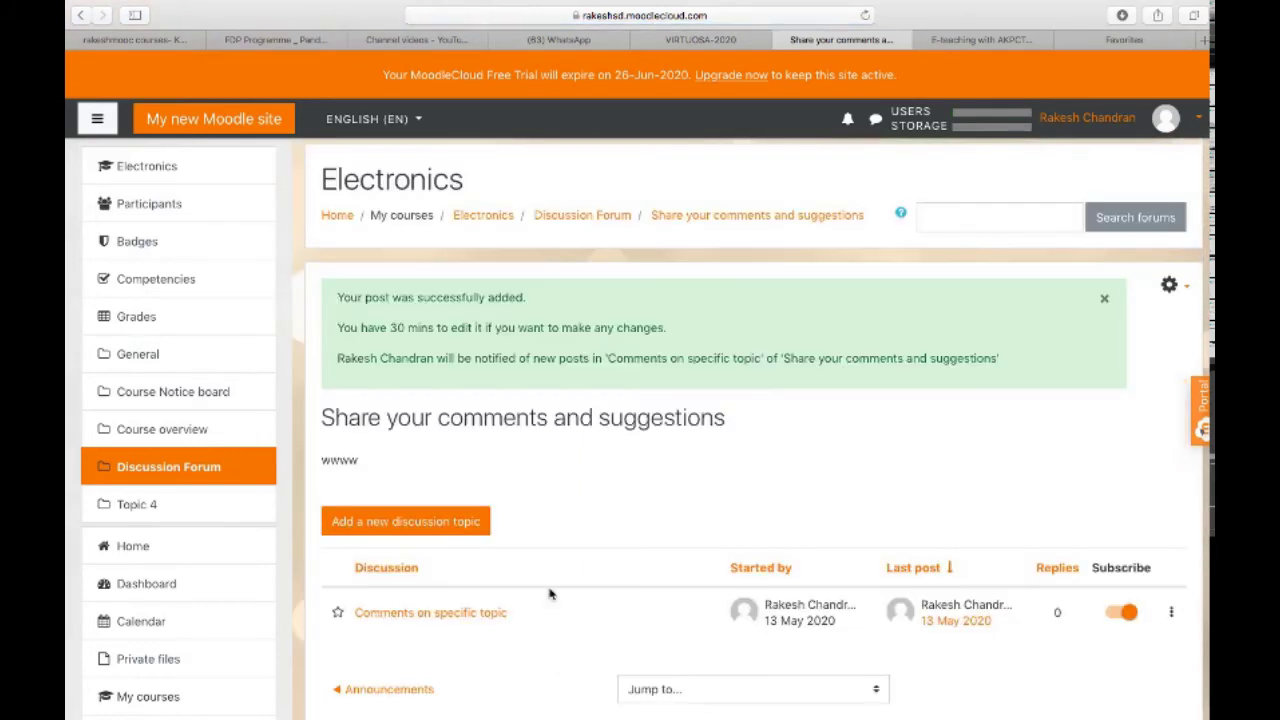
# Step: Open the "Comments on specific topic" discussion and compare it with the reference course's H5P thread
pyautogui.scroll(-2, 539, 560)
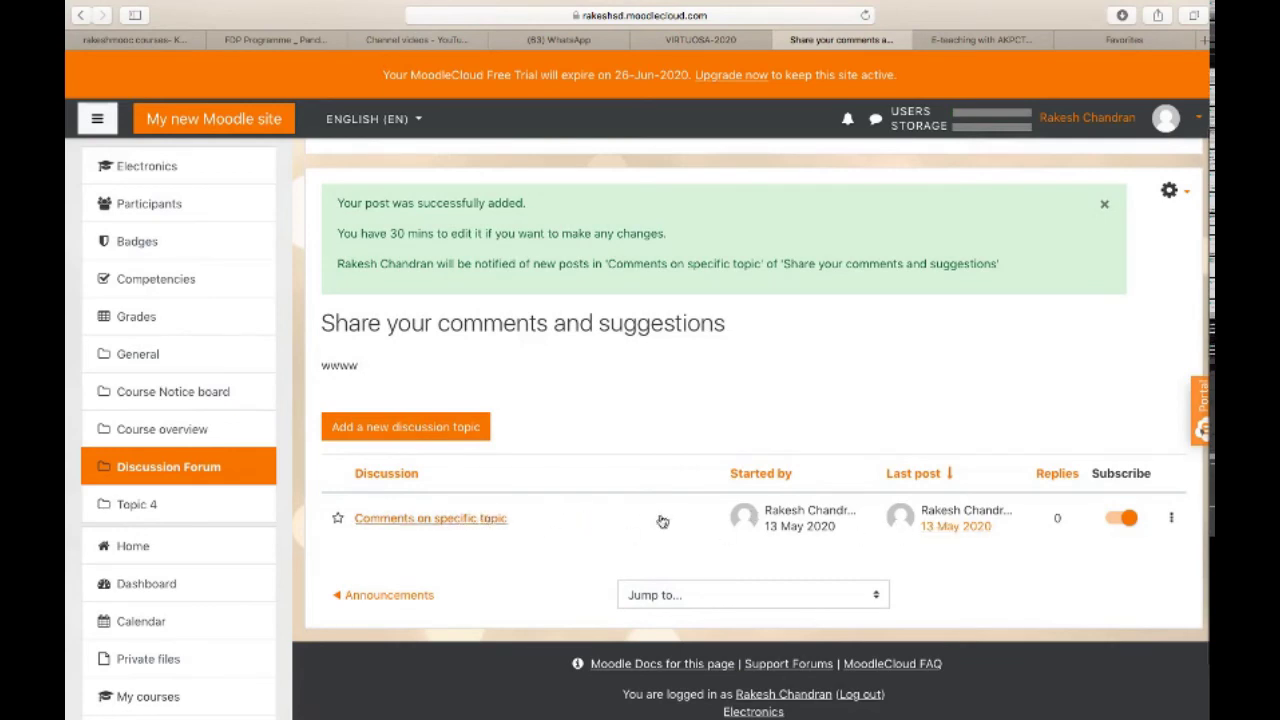
pyautogui.click(416, 530)
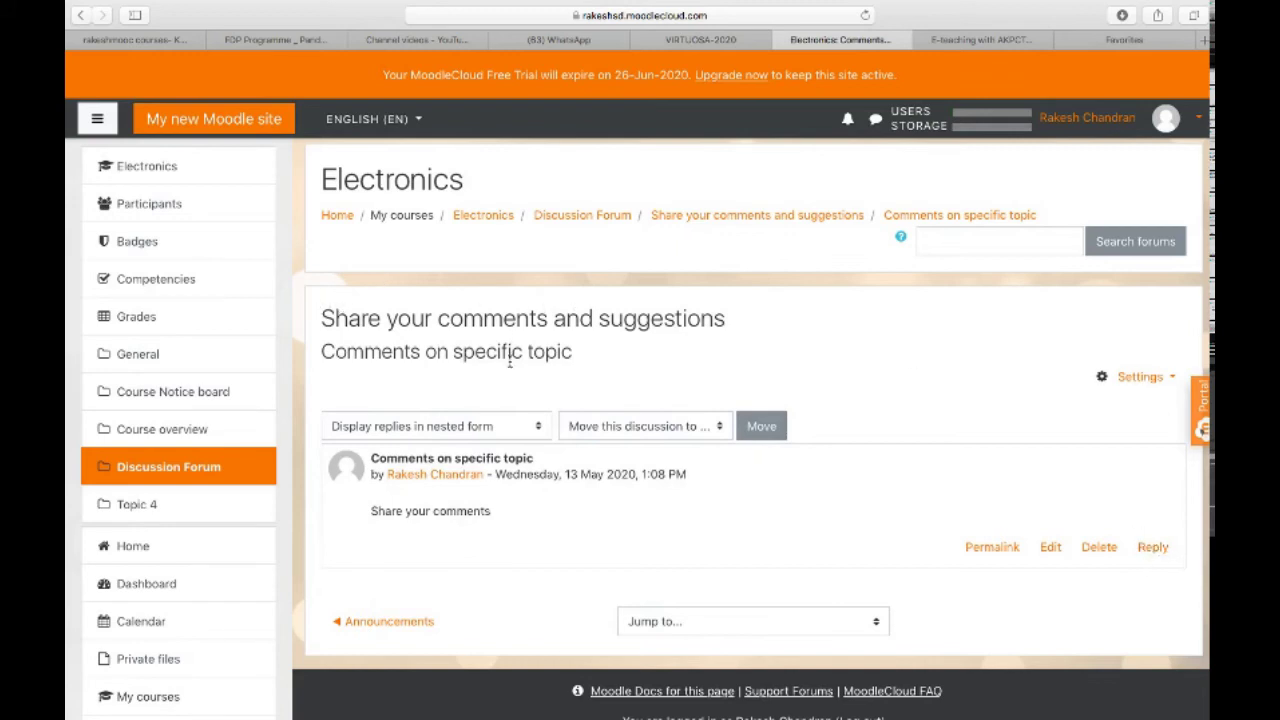
pyautogui.click(981, 39)
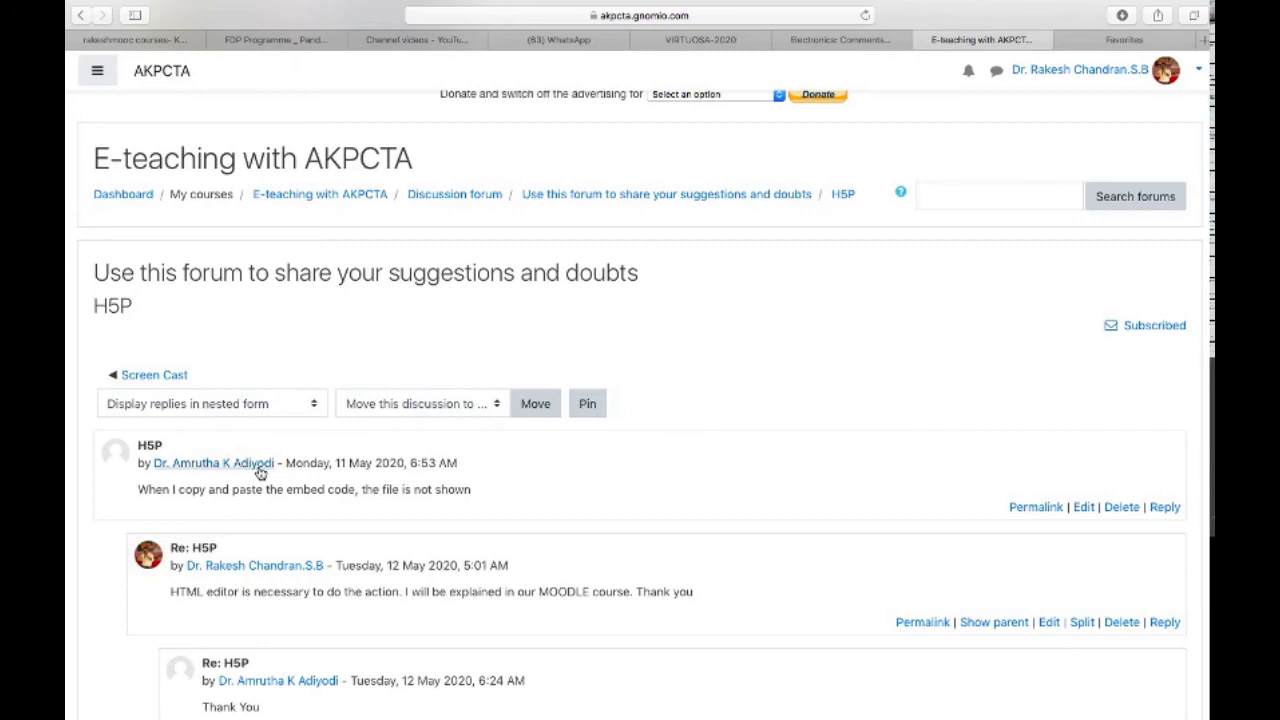
pyautogui.click(820, 41)
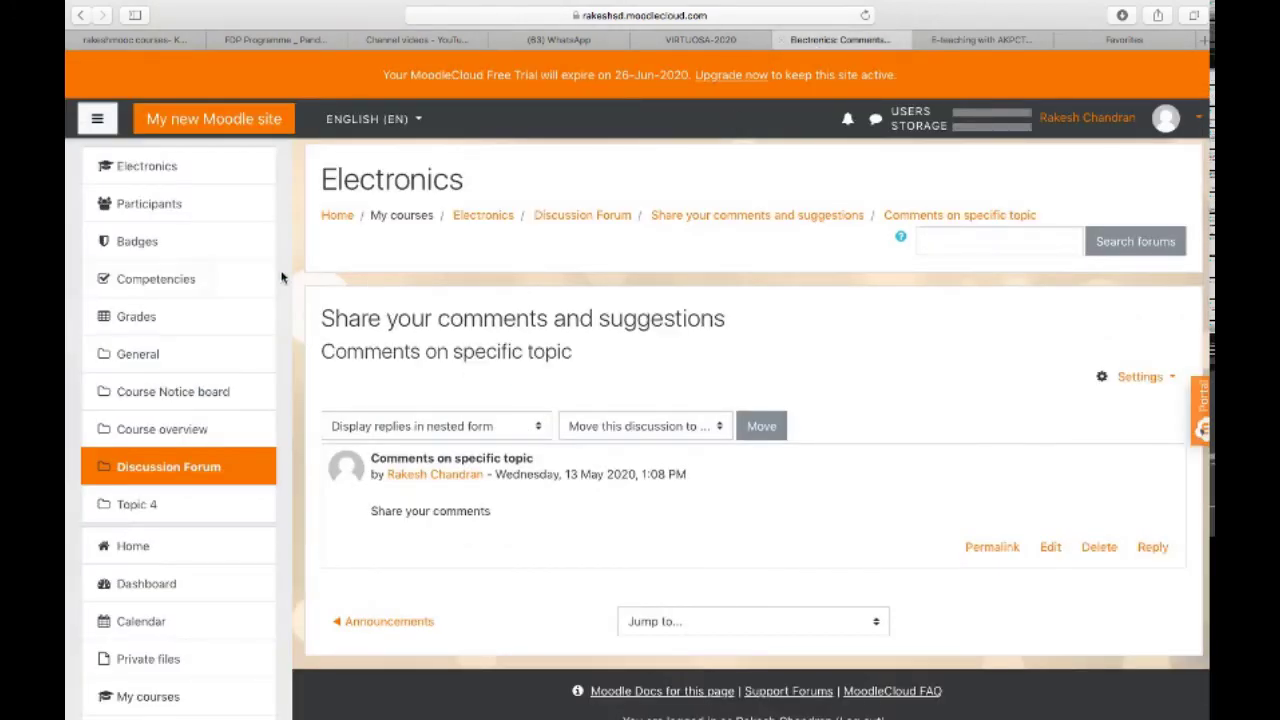
# Step: Return to the Electronics course page and locate its Discussion Forum section
pyautogui.click(143, 168)
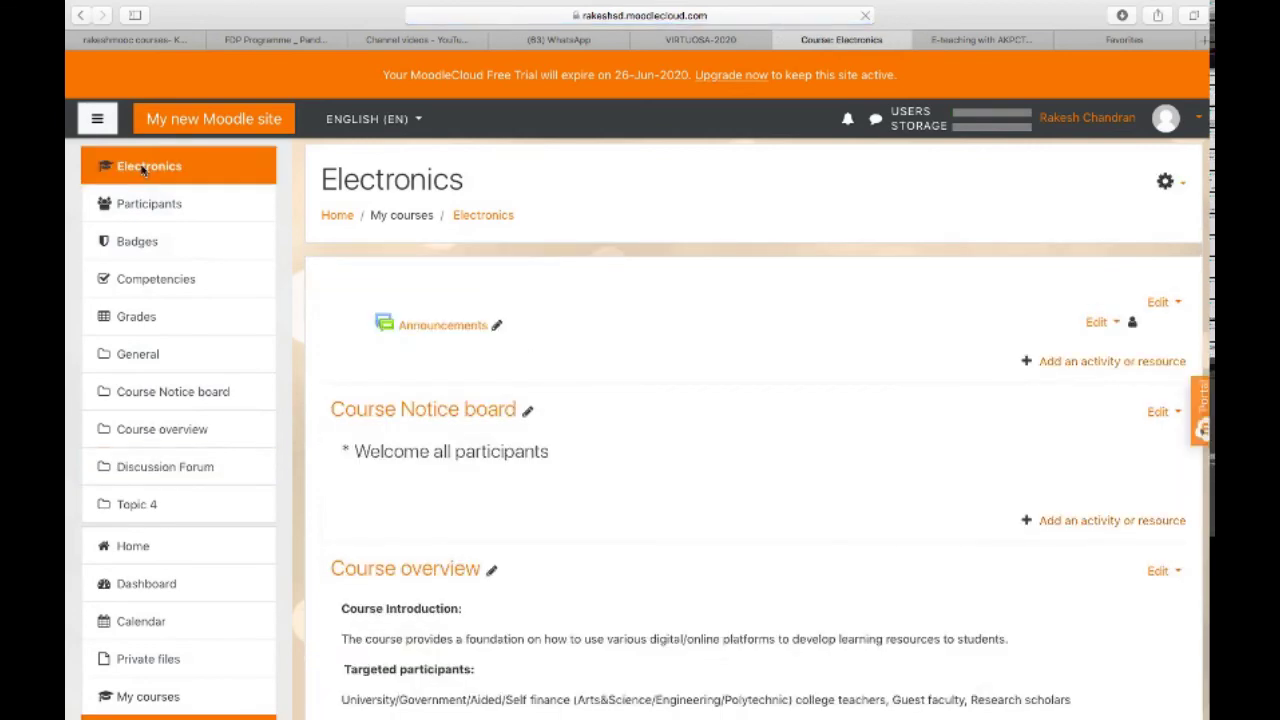
pyautogui.scroll(-10, 607, 474)
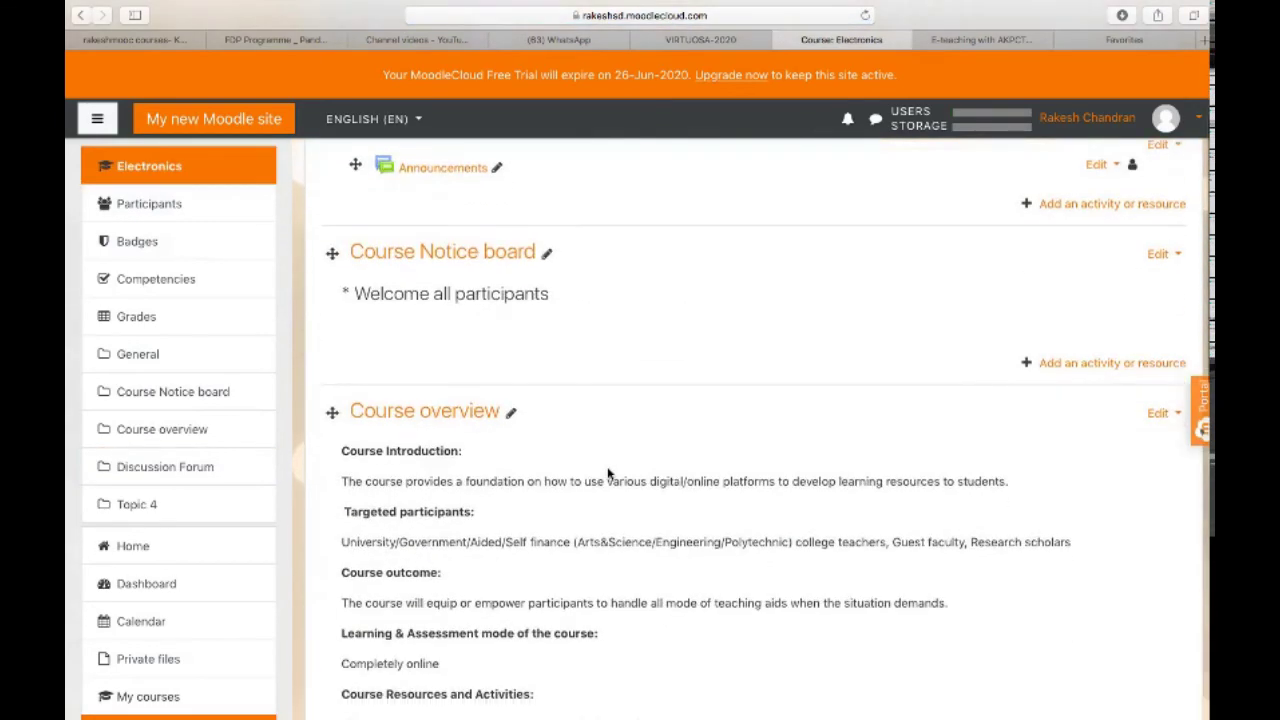
pyautogui.scroll(-6, 607, 474)
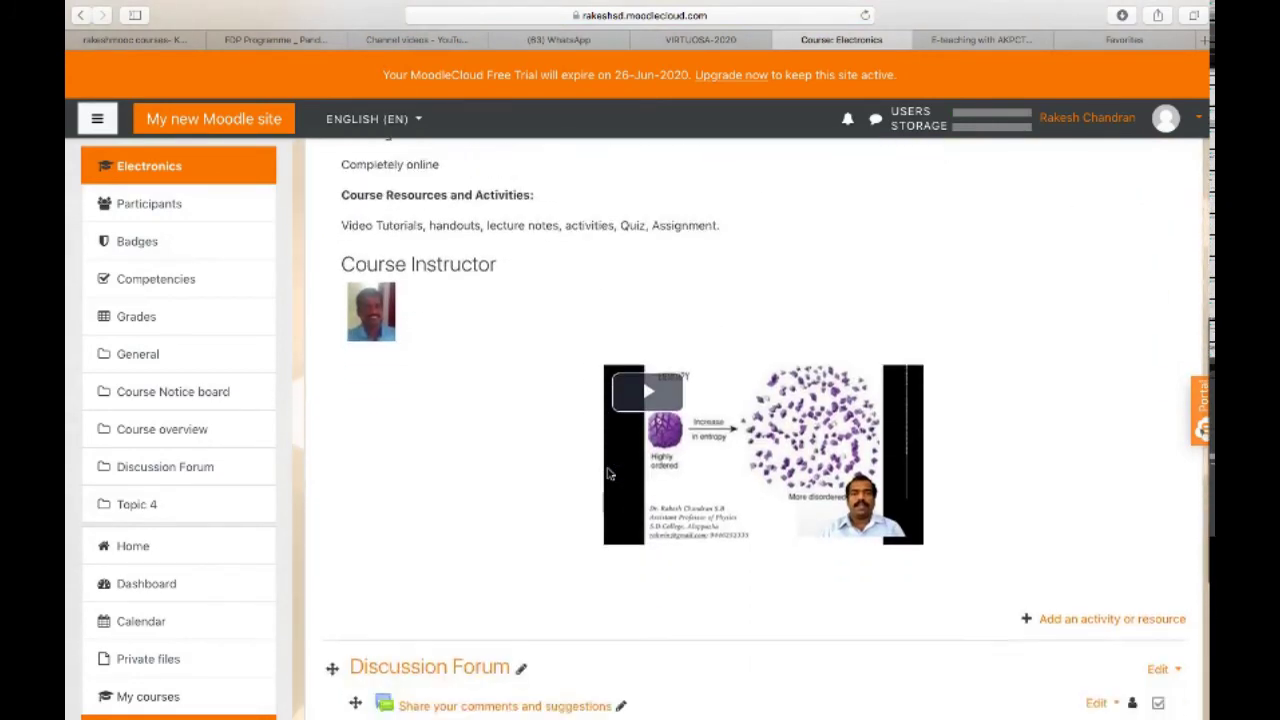
# Step: Open the E-teaching with AKPCTA course page and check where its Discussion forum section sits among the other sections
pyautogui.click(1018, 44)
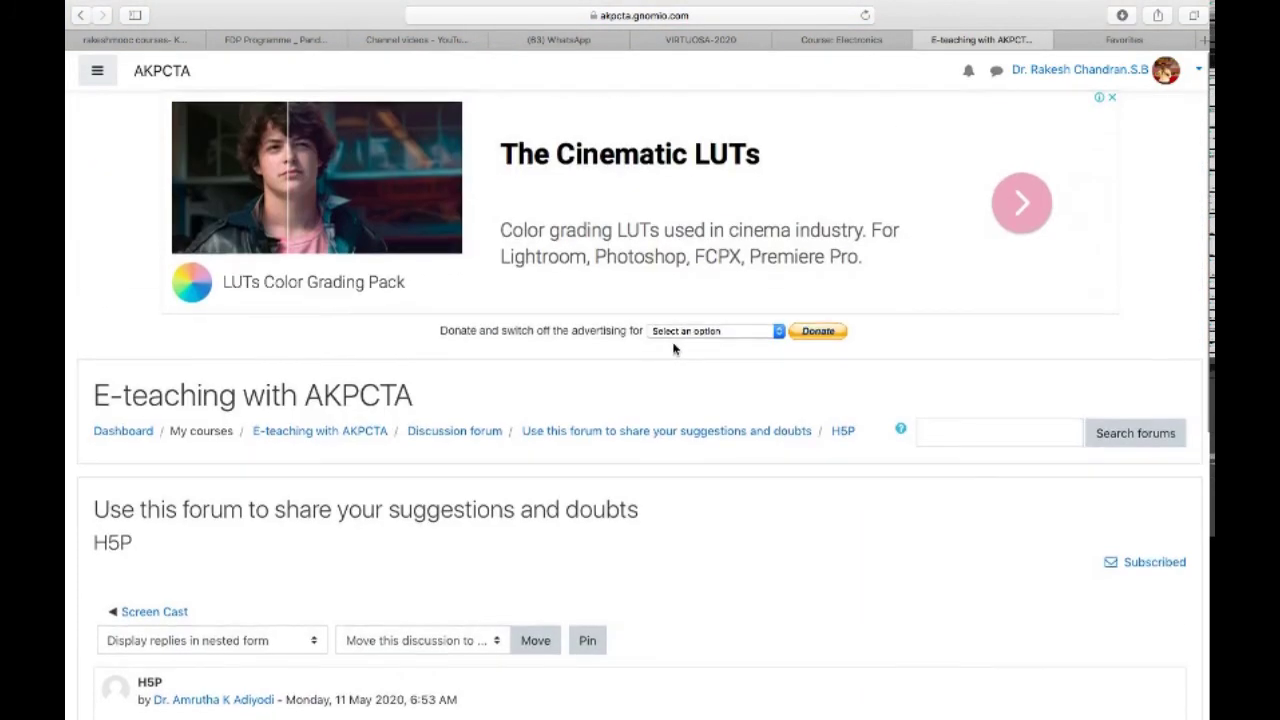
pyautogui.click(355, 435)
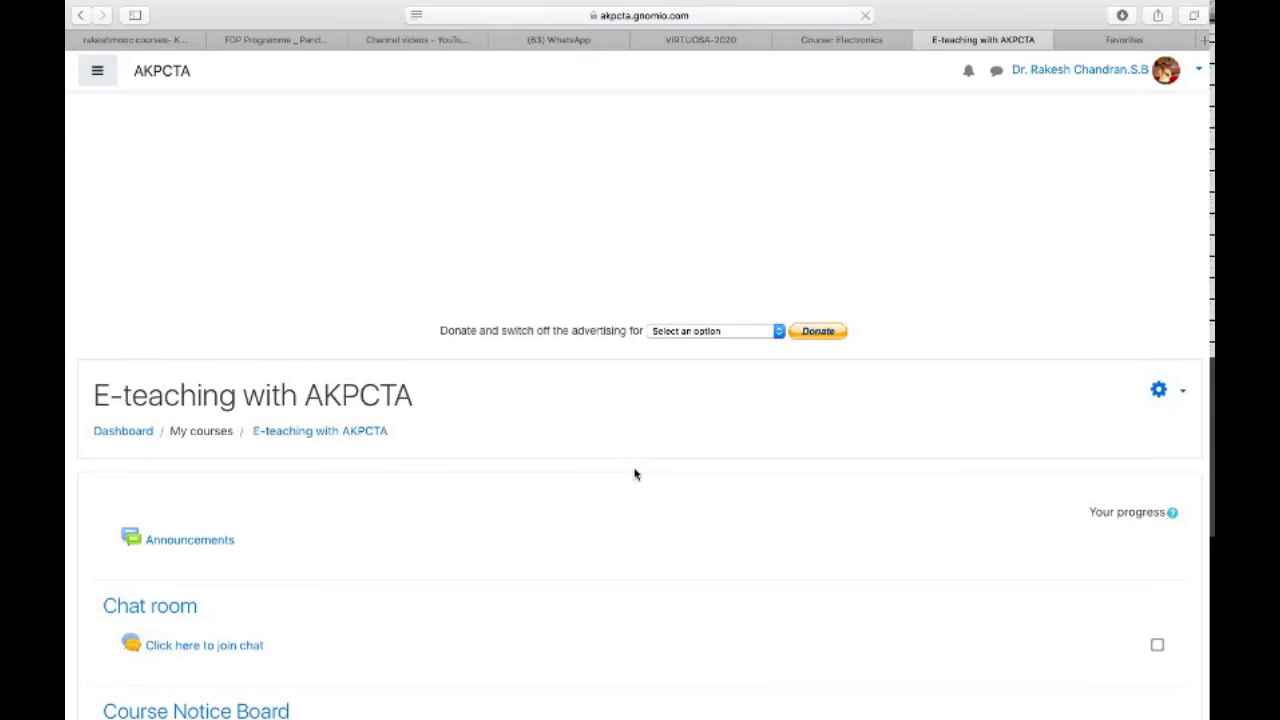
pyautogui.scroll(-2, 698, 525)
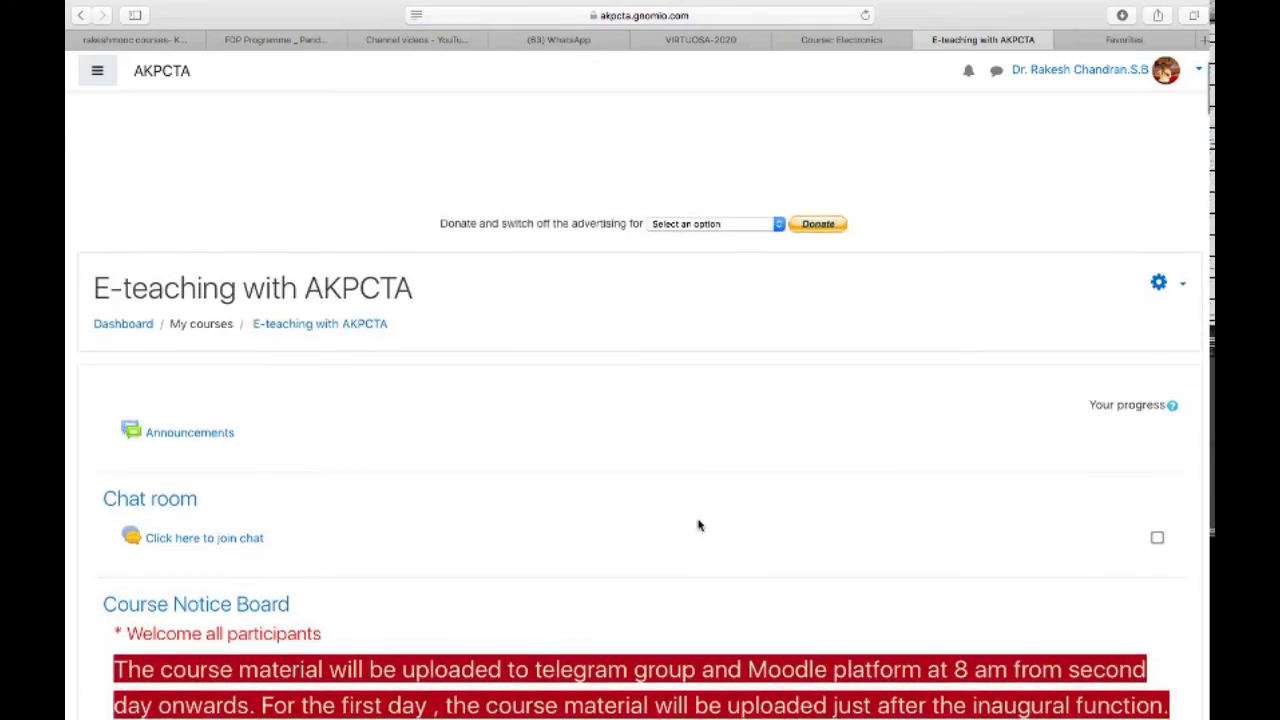
pyautogui.scroll(-10, 698, 525)
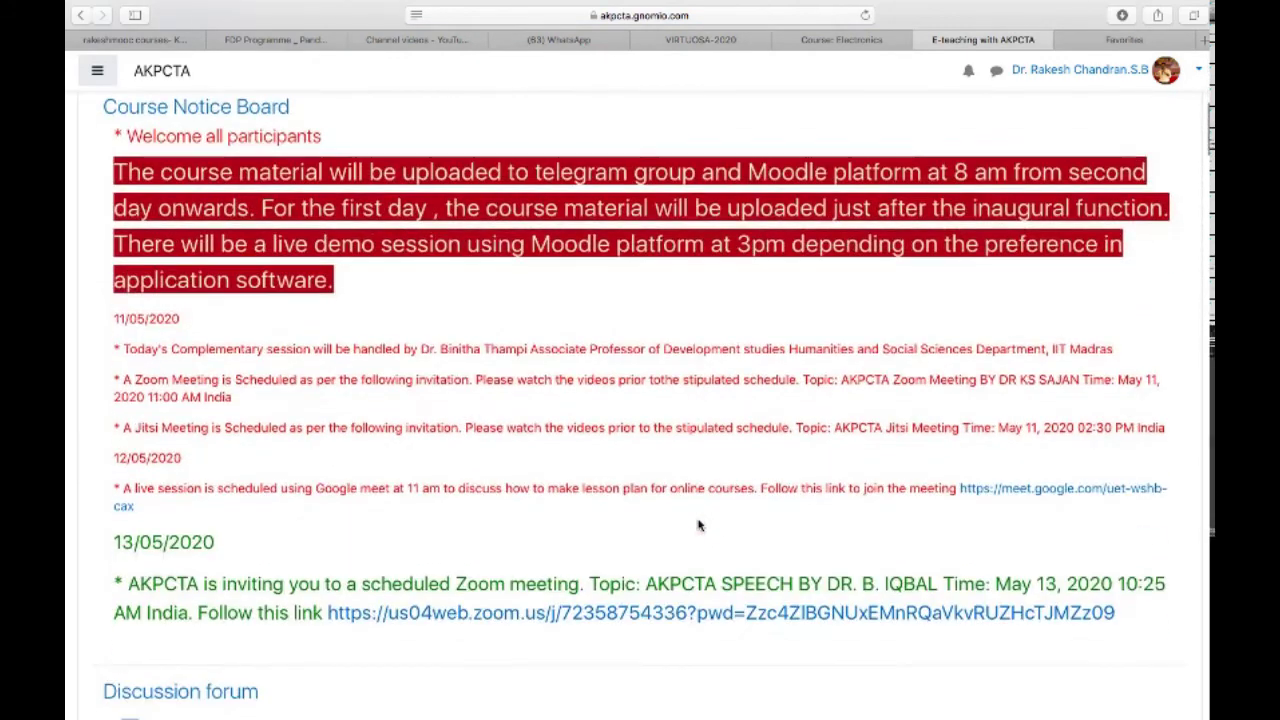
pyautogui.scroll(-6, 698, 525)
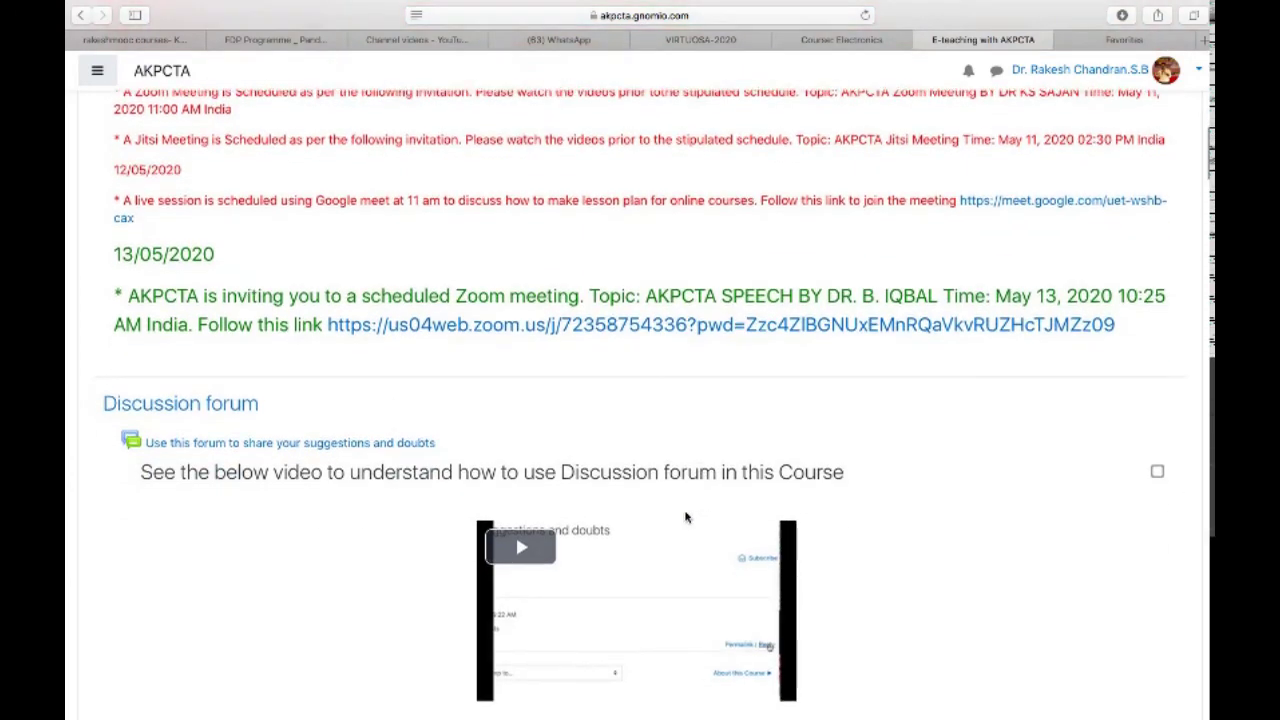
pyautogui.scroll(-3, 340, 595)
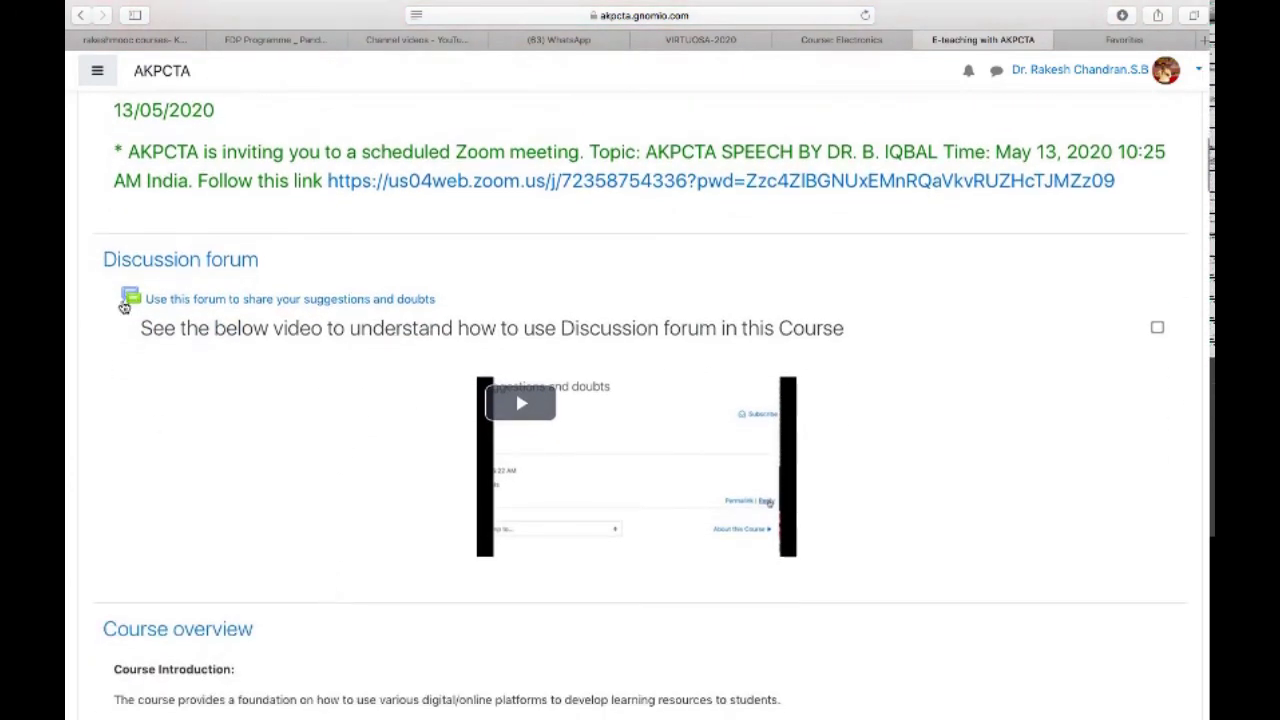
pyautogui.moveTo(510, 700)
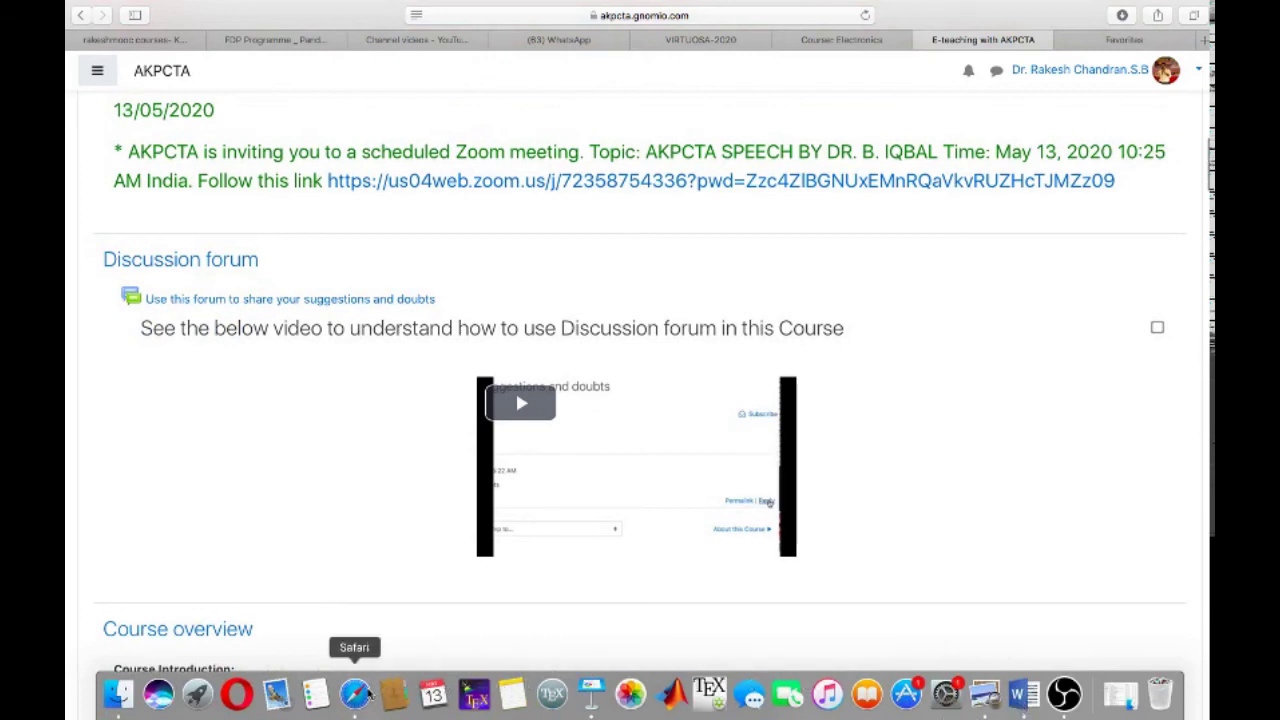
# Step: In the Electronics course, move the Discussion Forum section between Course Notice board and Course overview, and check the new order
pyautogui.click(845, 40)
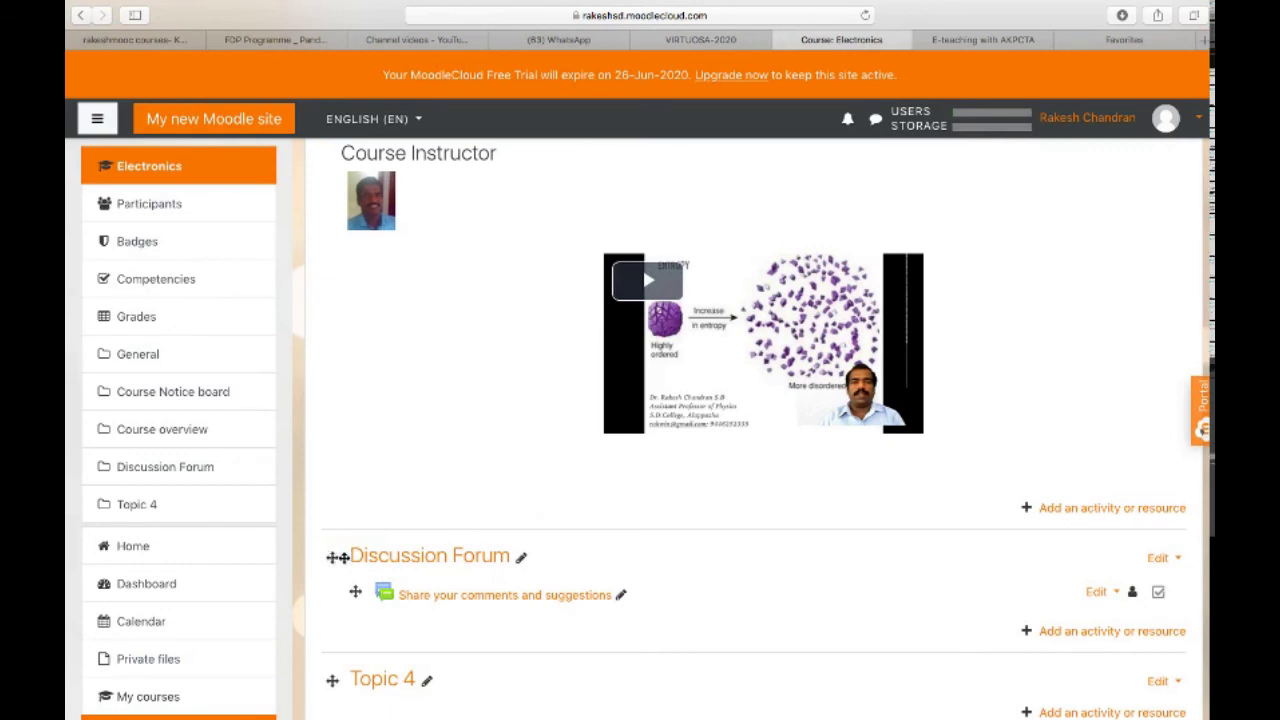
pyautogui.moveTo(333, 556); pyautogui.dragTo(288, 85)
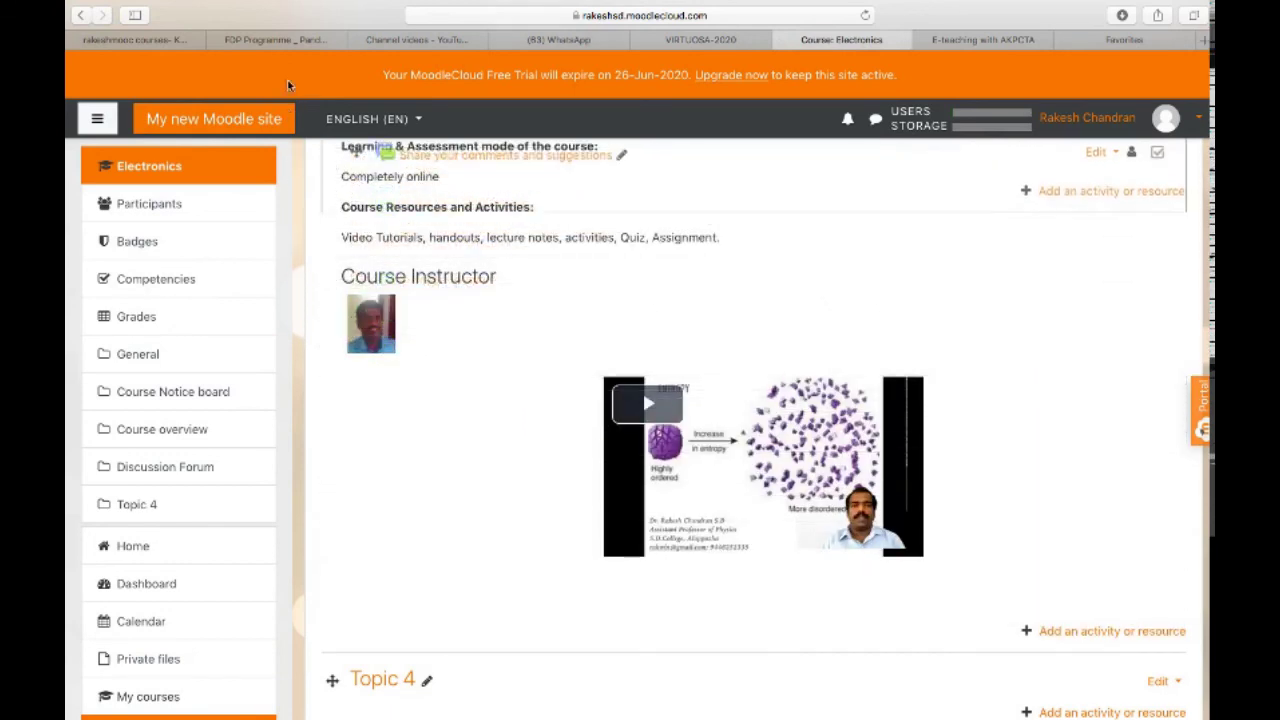
pyautogui.scroll(5, 485, 396)
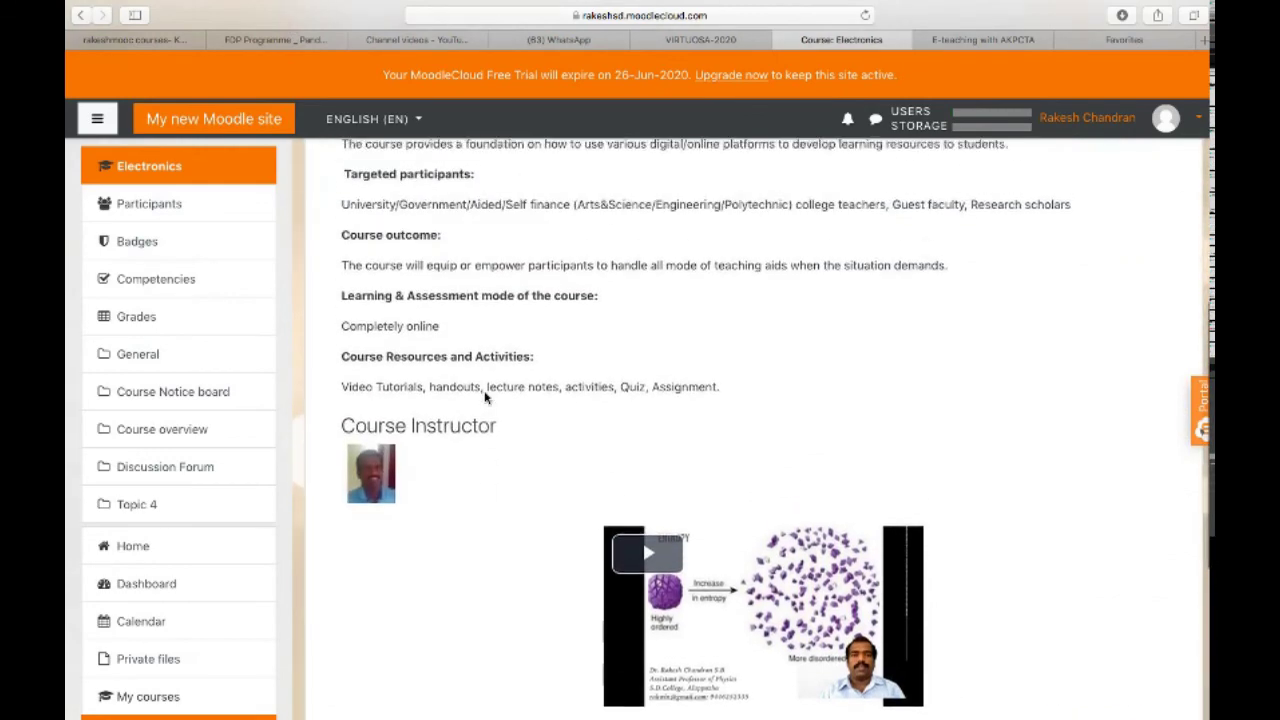
pyautogui.scroll(-5, 485, 398)
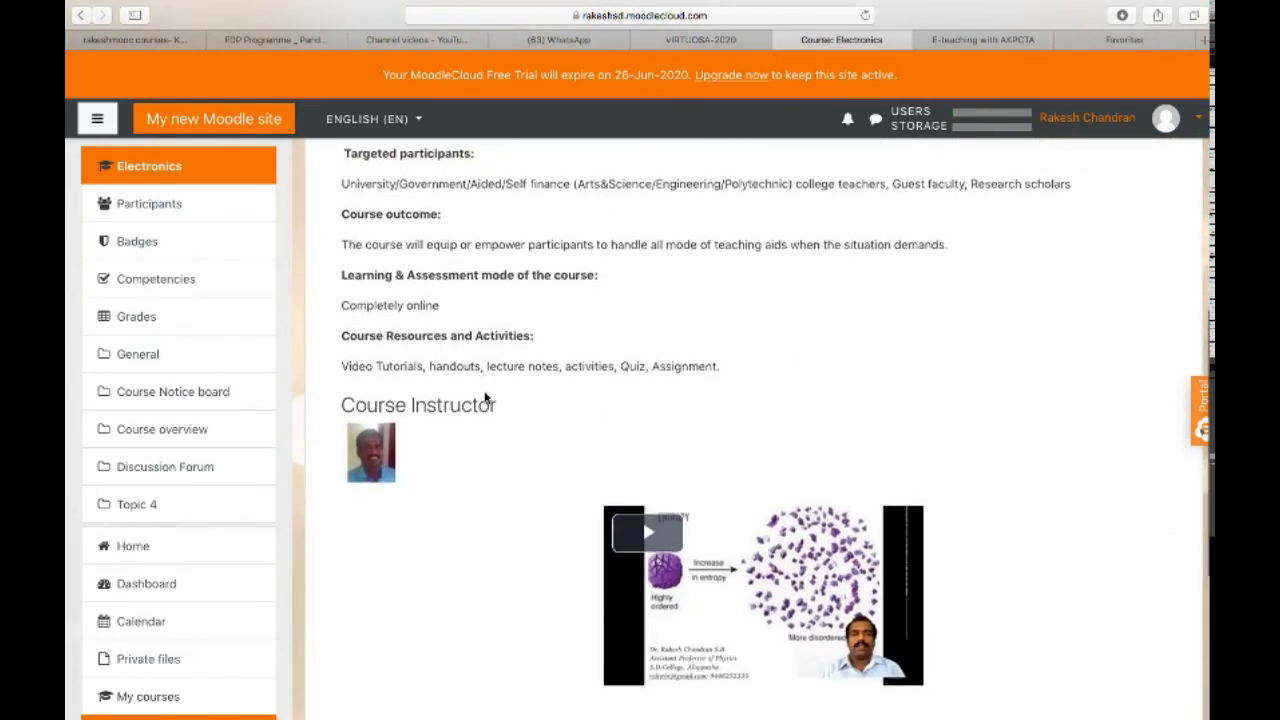
pyautogui.scroll(-3, 394, 600)
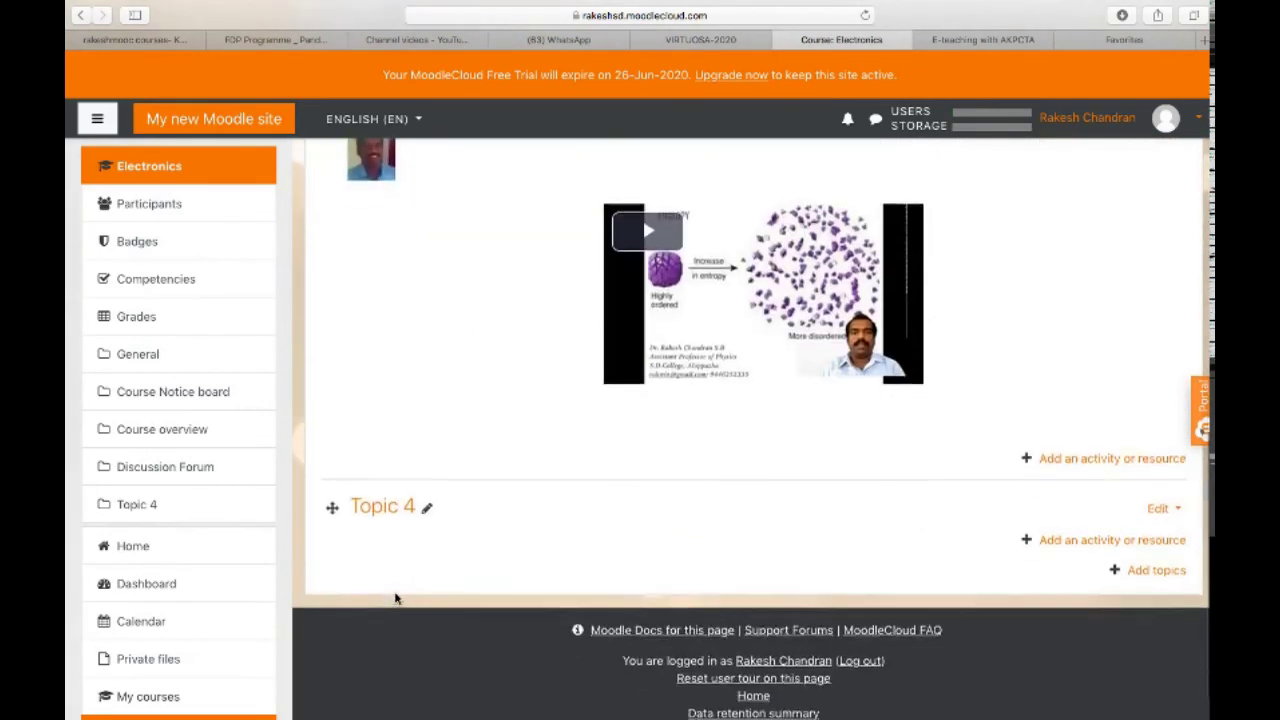
pyautogui.scroll(8, 394, 597)
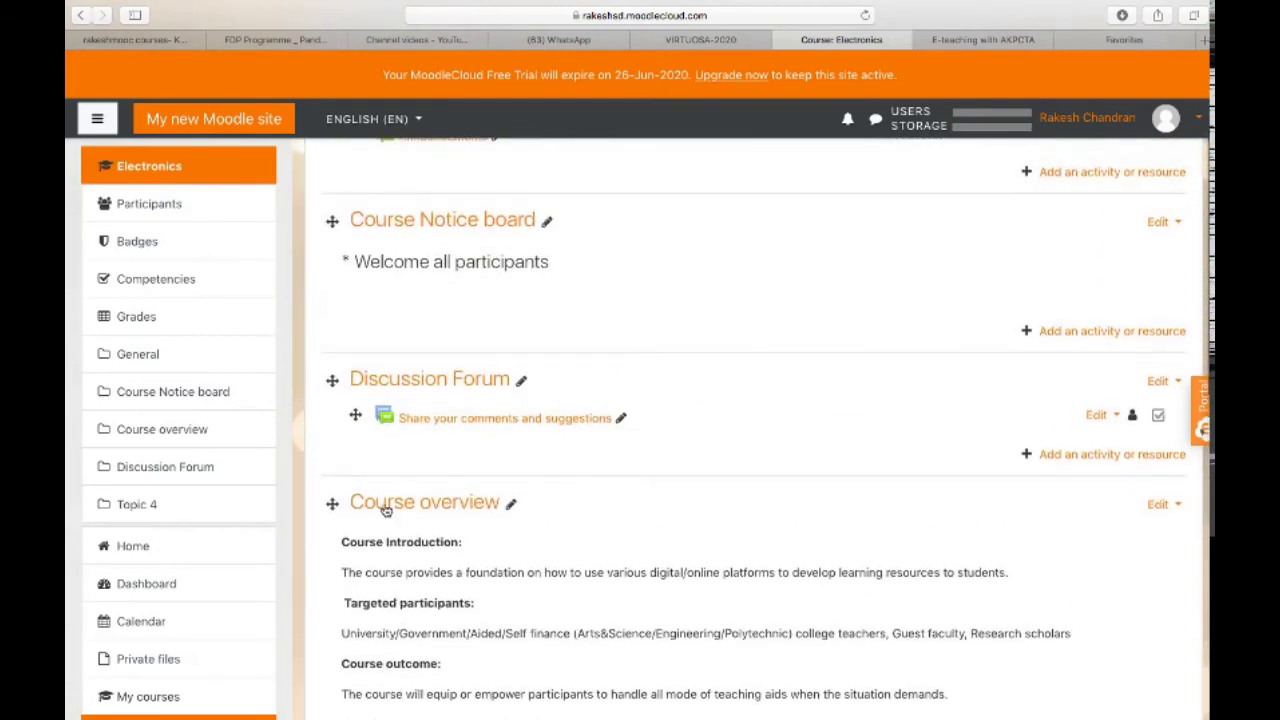